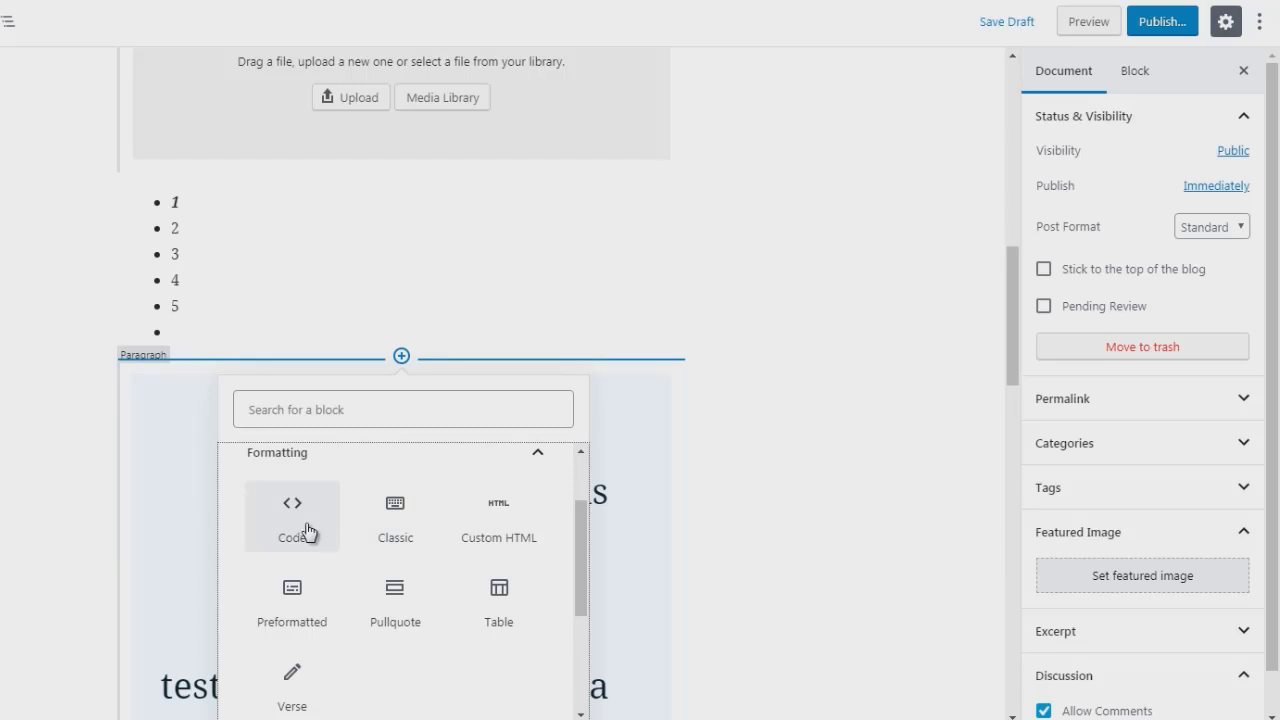
# Step: Add an empty Code block, then an empty Custom HTML block from Formatting above it
pyautogui.click(292, 515)
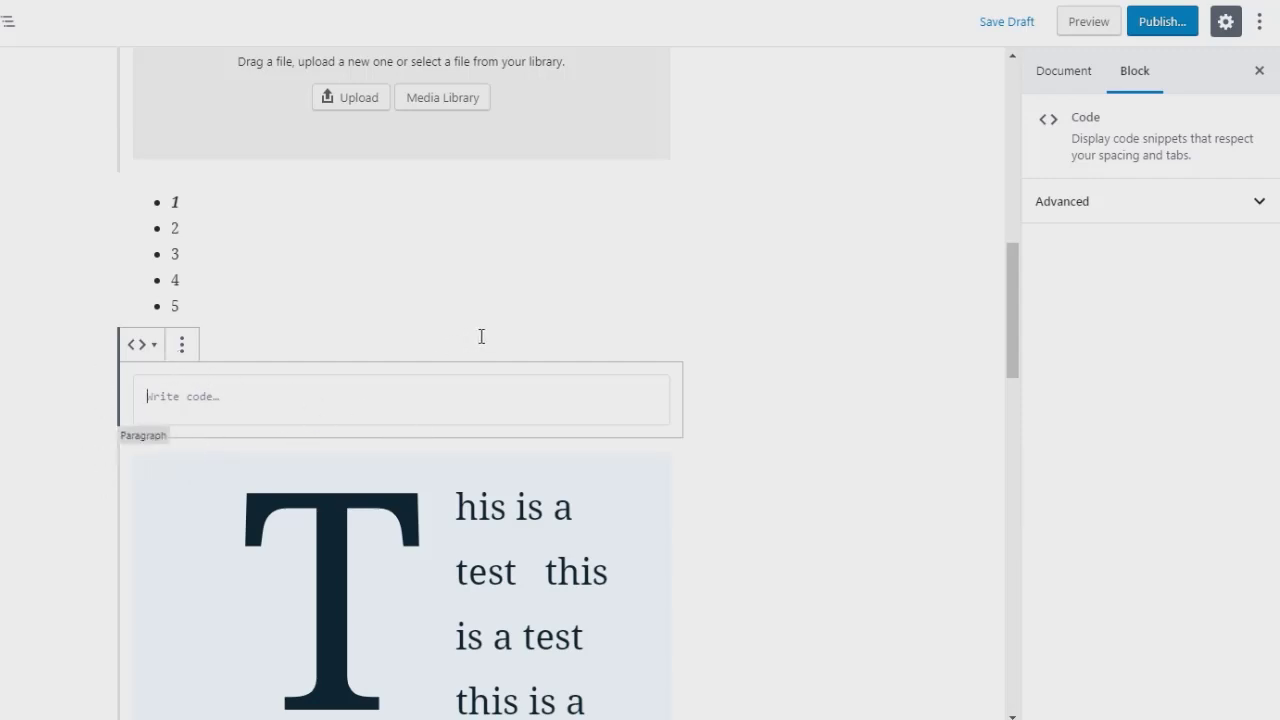
pyautogui.click(753, 353)
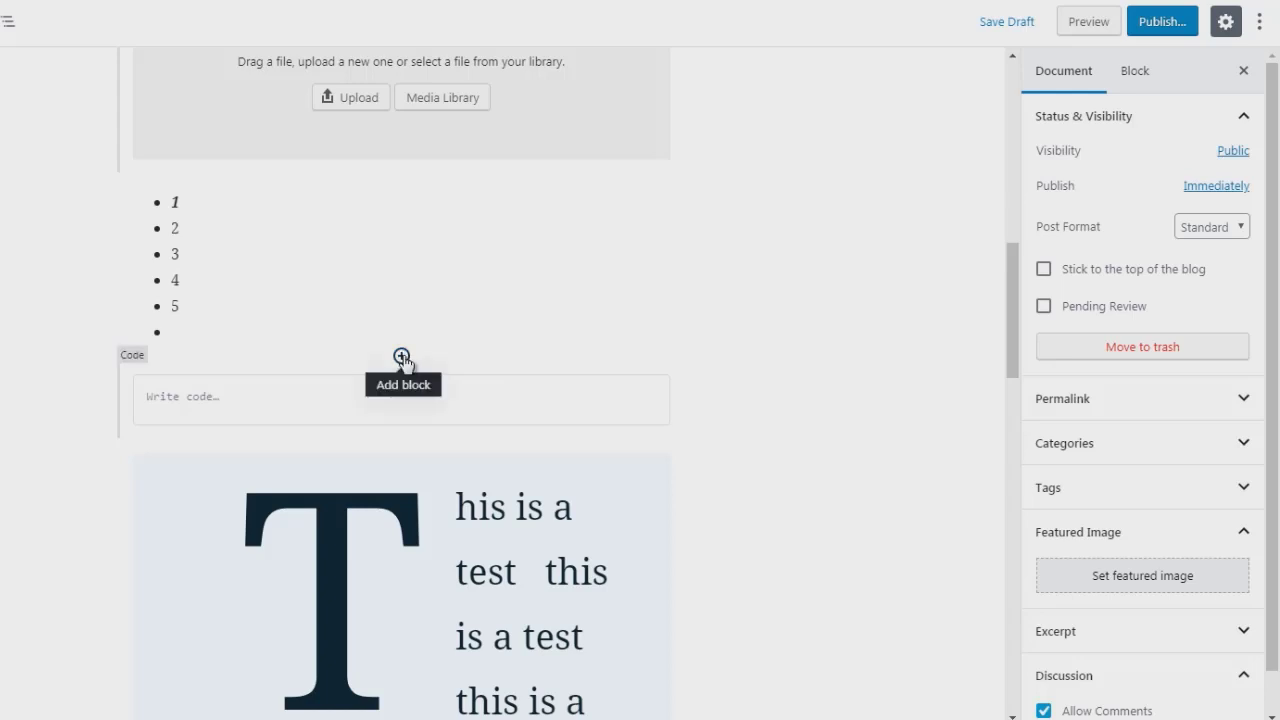
pyautogui.click(401, 357)
pyautogui.click(517, 474)
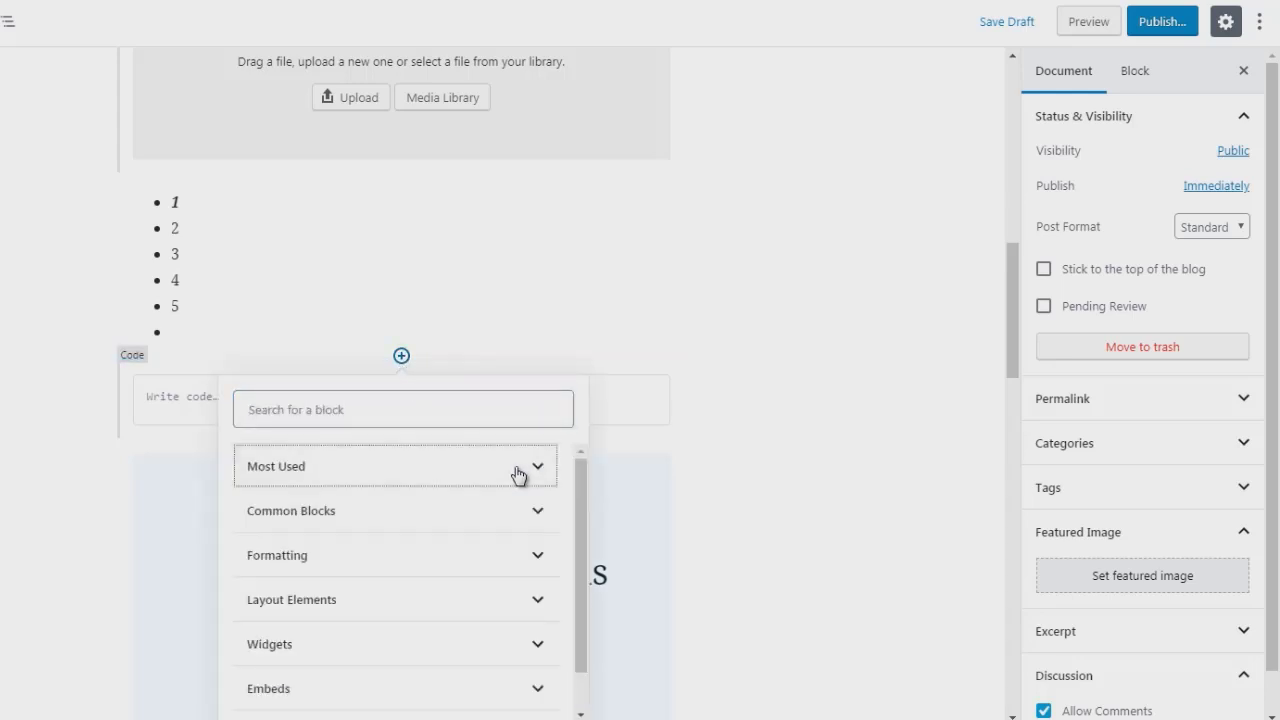
pyautogui.click(500, 560)
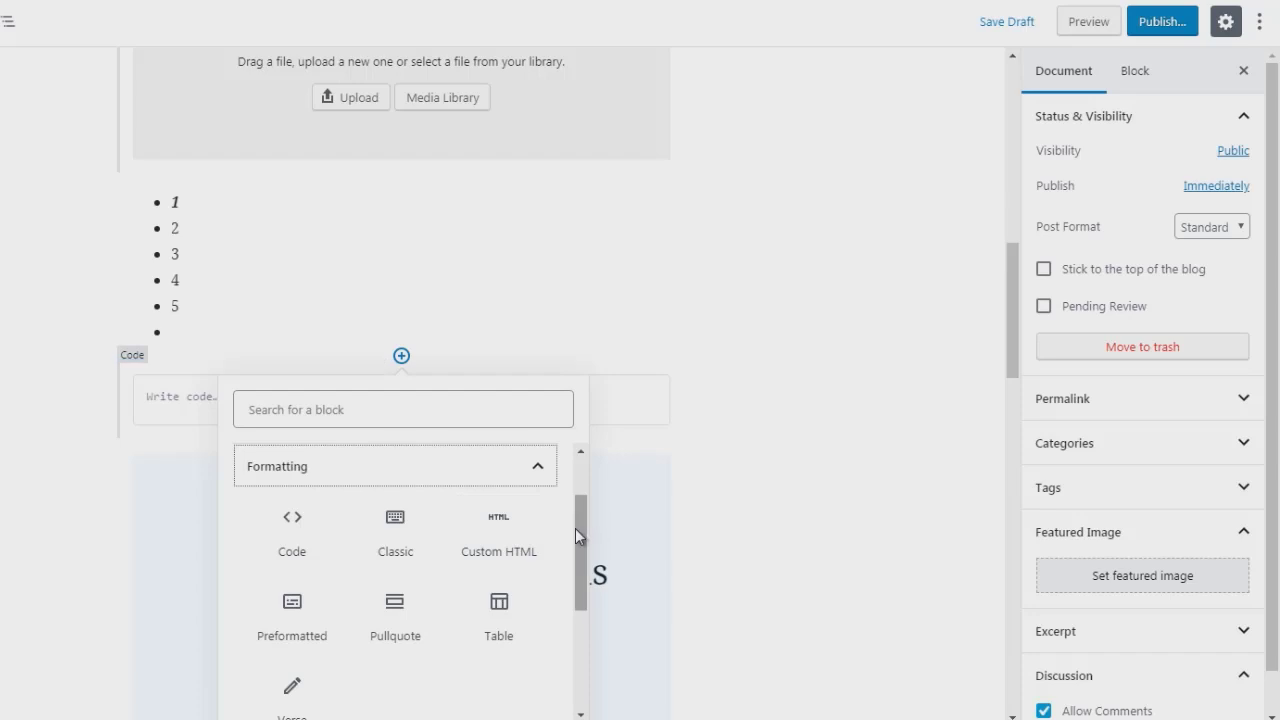
pyautogui.moveTo(579, 534); pyautogui.dragTo(579, 540)
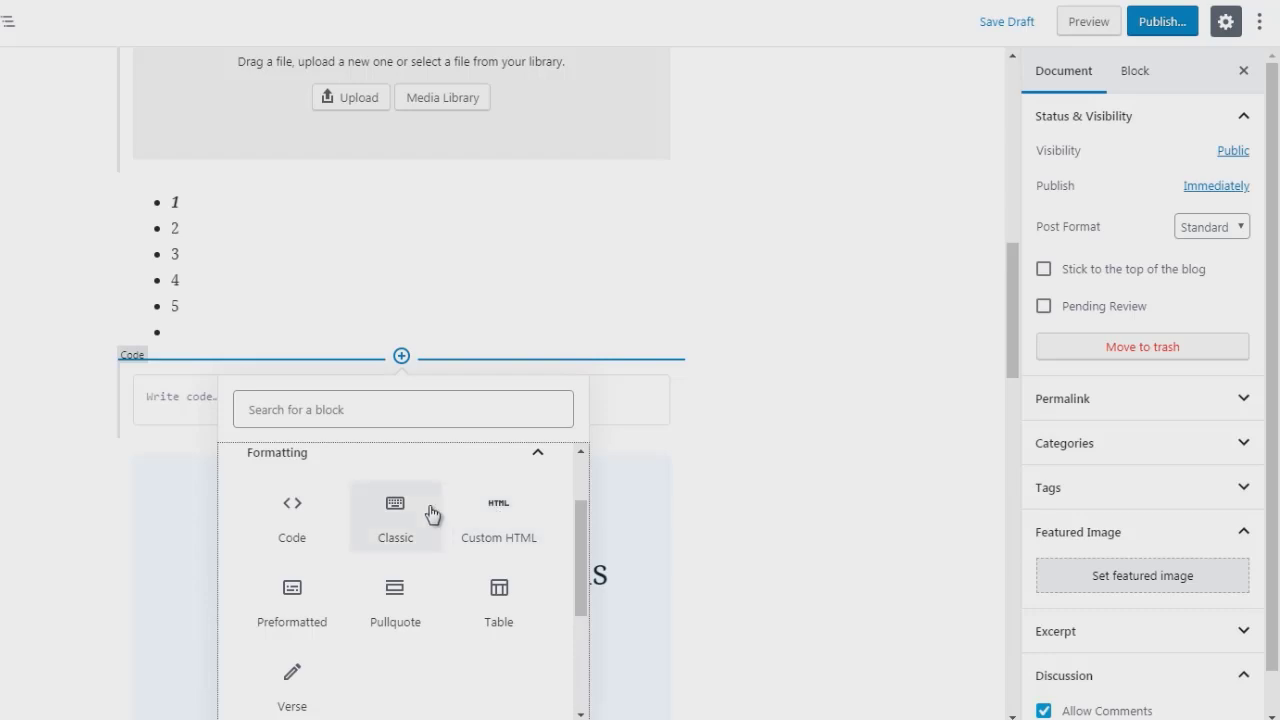
pyautogui.click(507, 525)
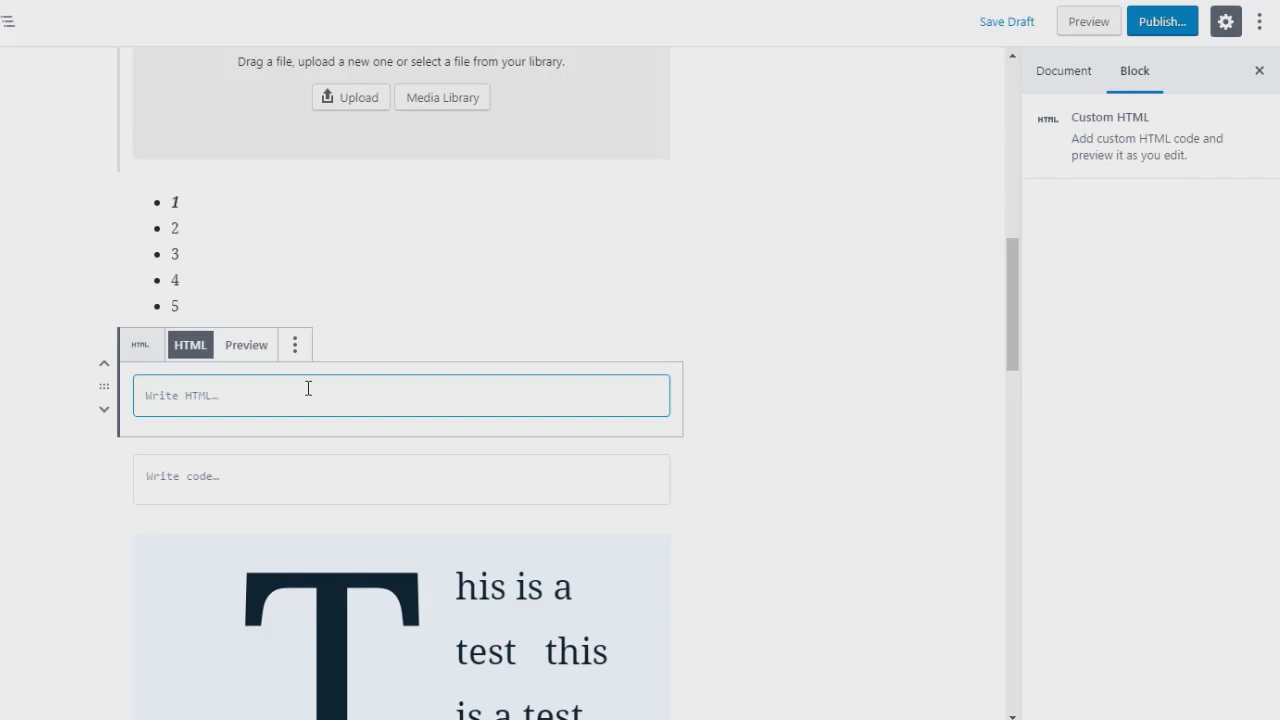
pyautogui.write('<')
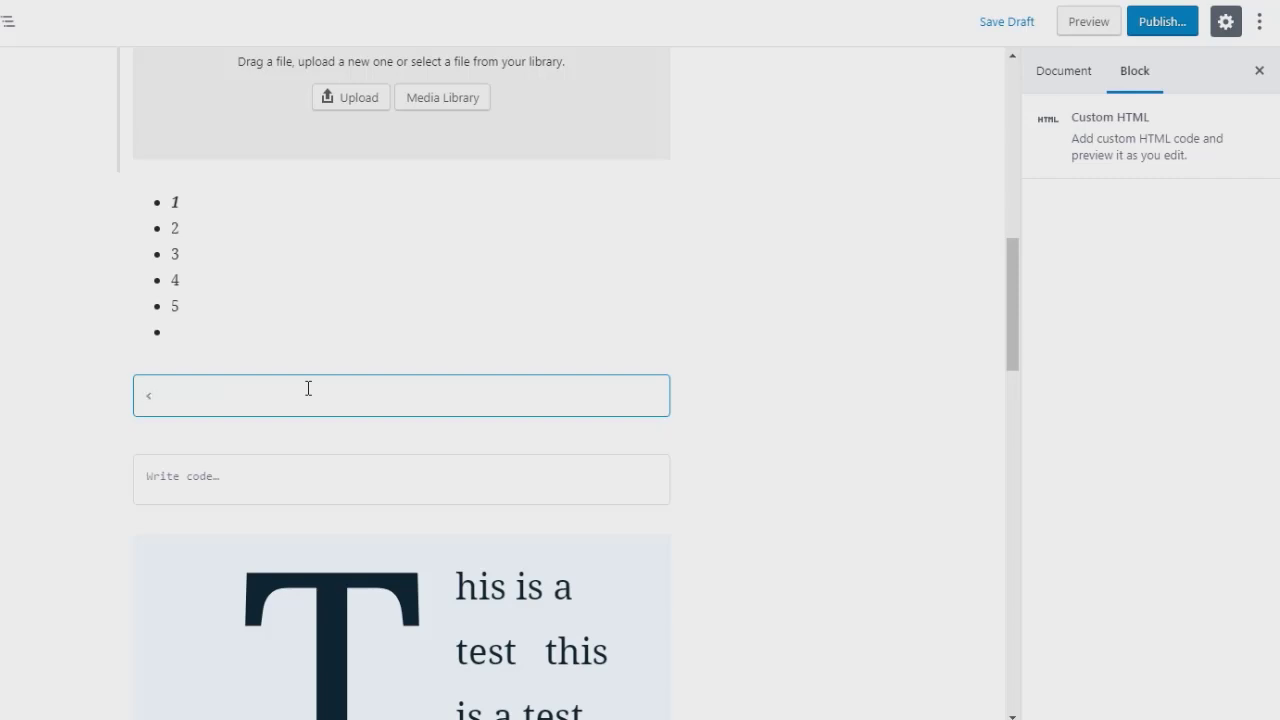
pyautogui.write('a href=http://goo')
pyautogui.press('BackSpace')
pyautogui.press('BackSpace')
pyautogui.write('oogle.')
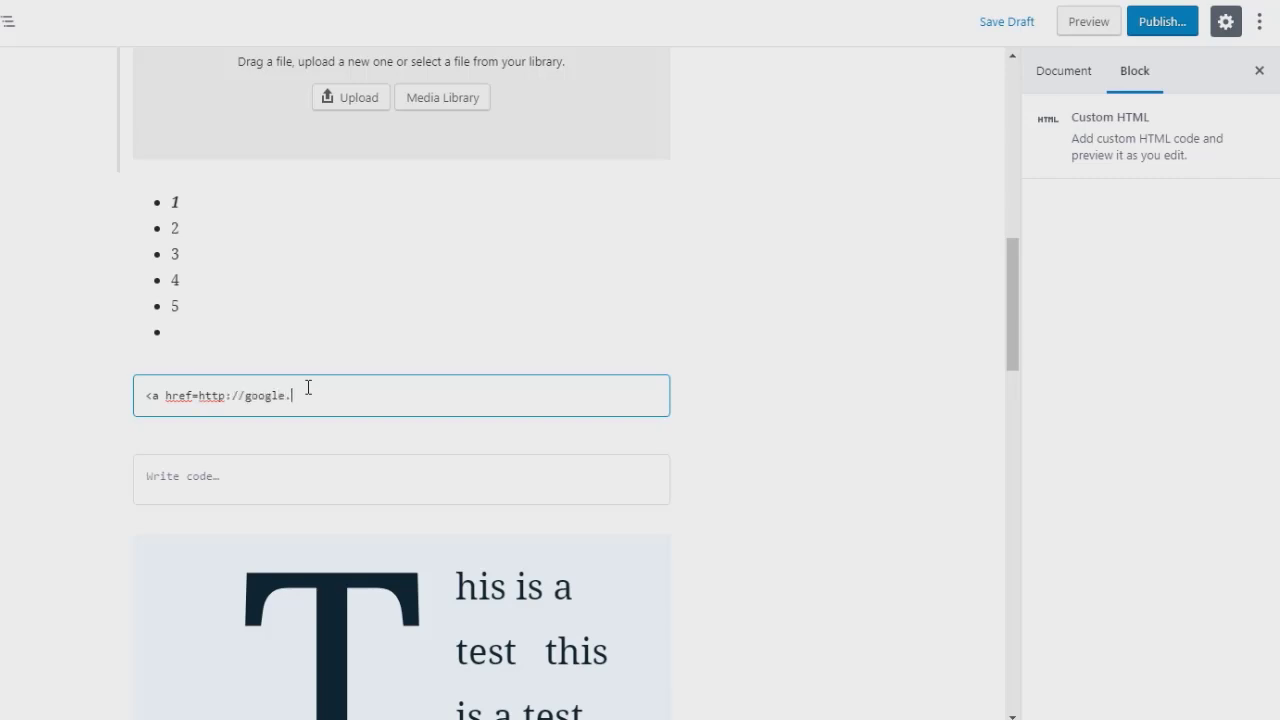
pyautogui.write('com">google</a>')
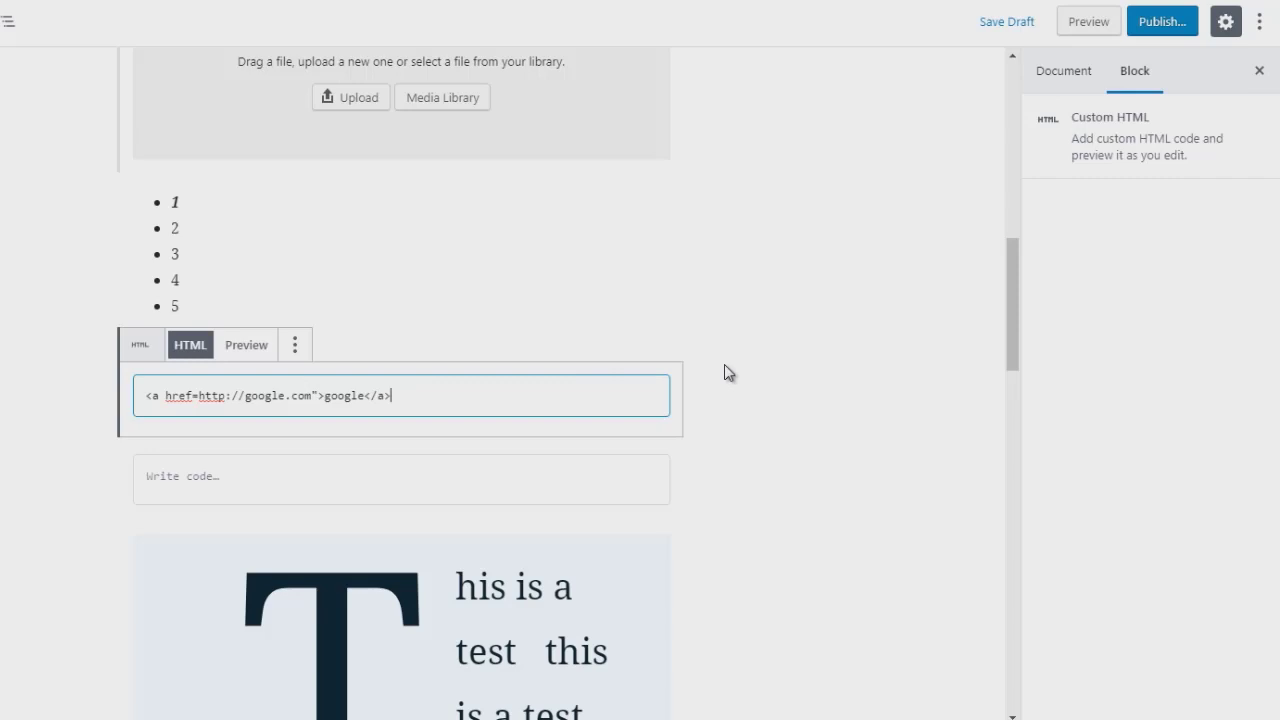
pyautogui.click(246, 345)
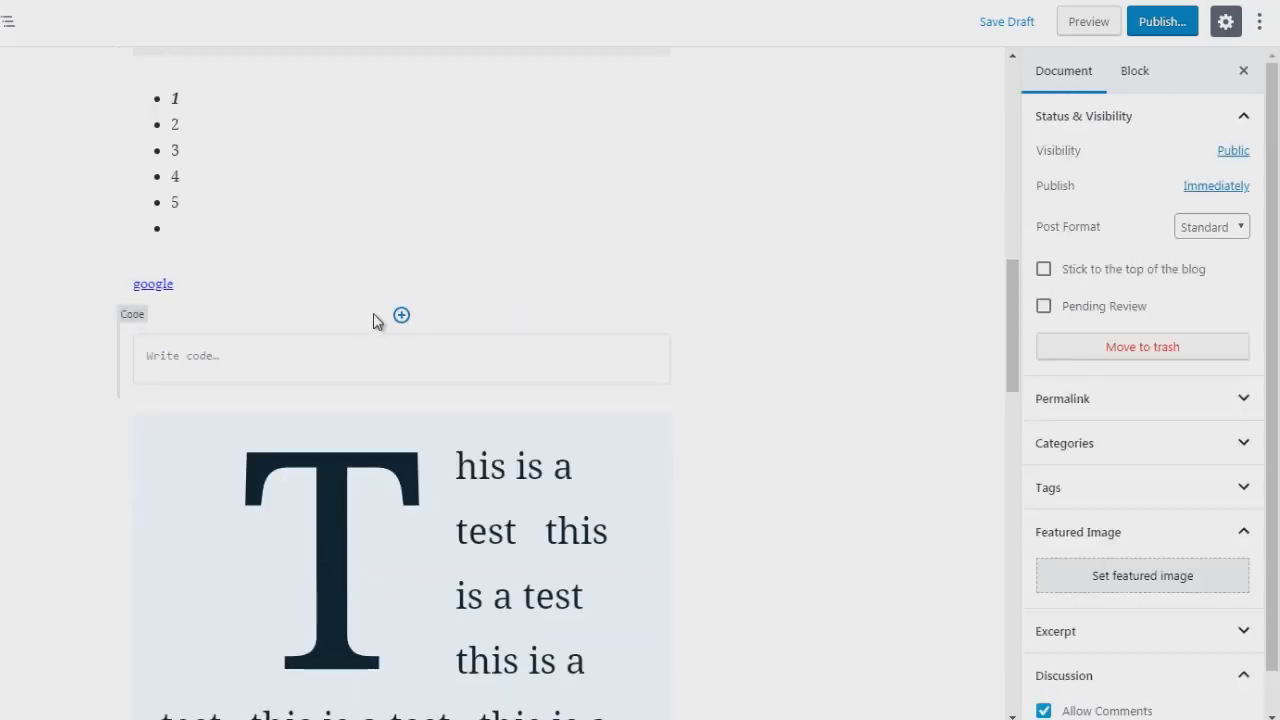
# Step: Insert an empty Classic block from the Formatting category above the Code block
pyautogui.click(402, 316)
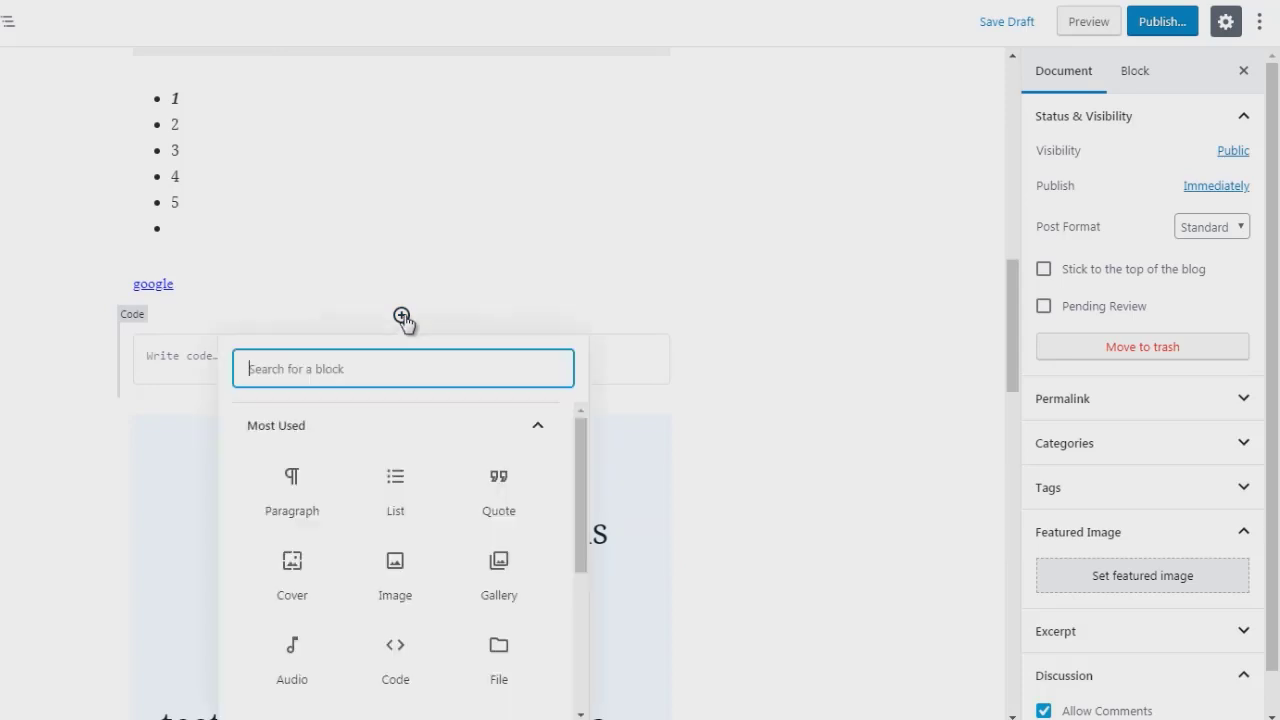
pyautogui.click(547, 430)
pyautogui.click(531, 515)
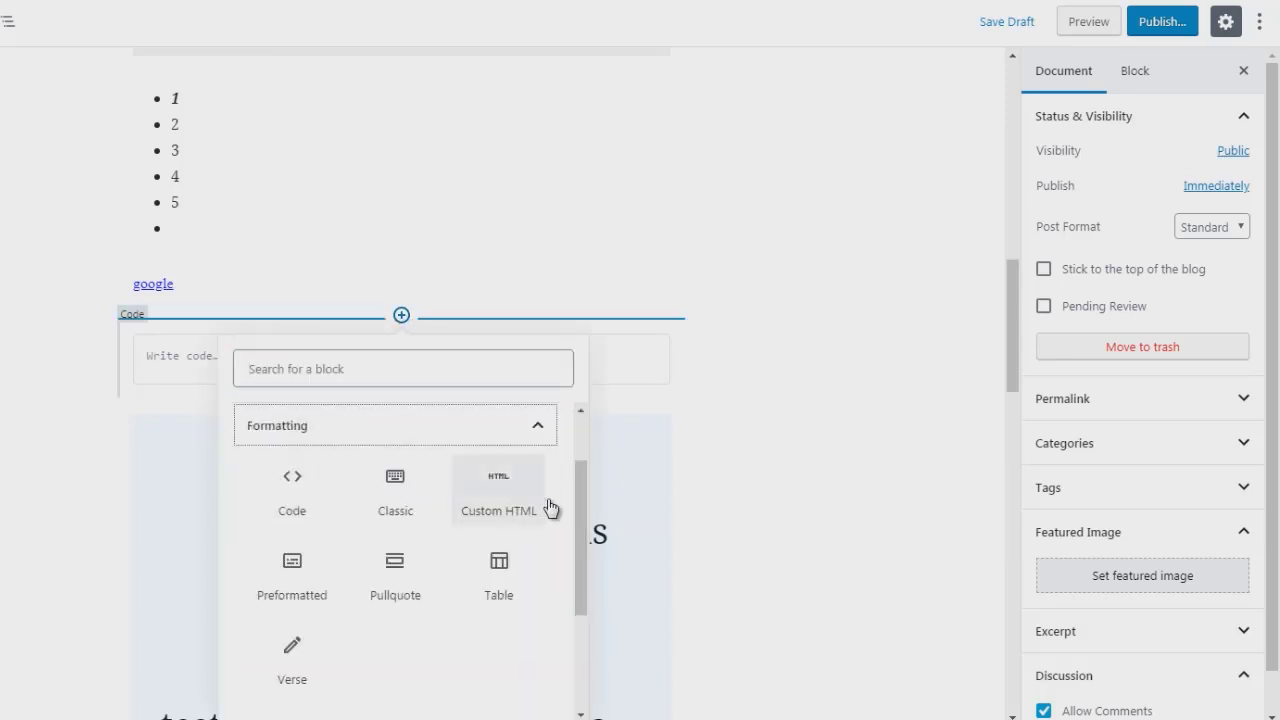
pyautogui.click(396, 488)
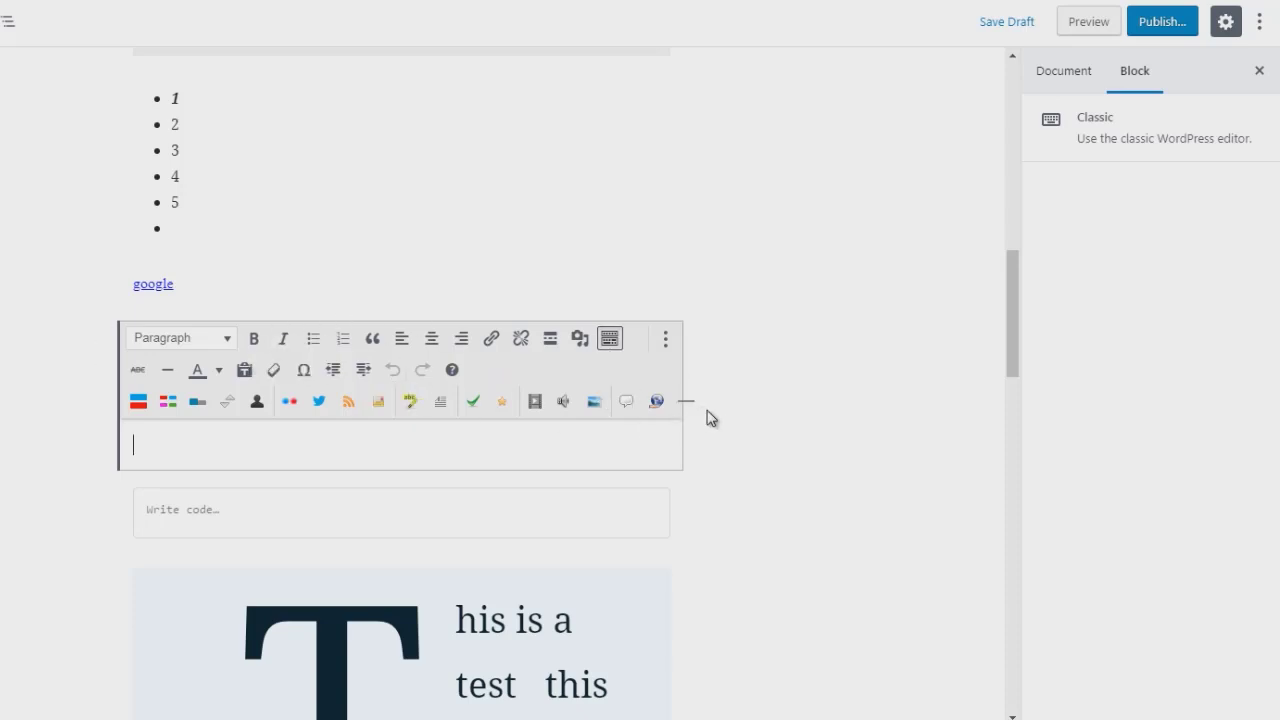
pyautogui.moveTo(400, 476)
pyautogui.click(400, 470)
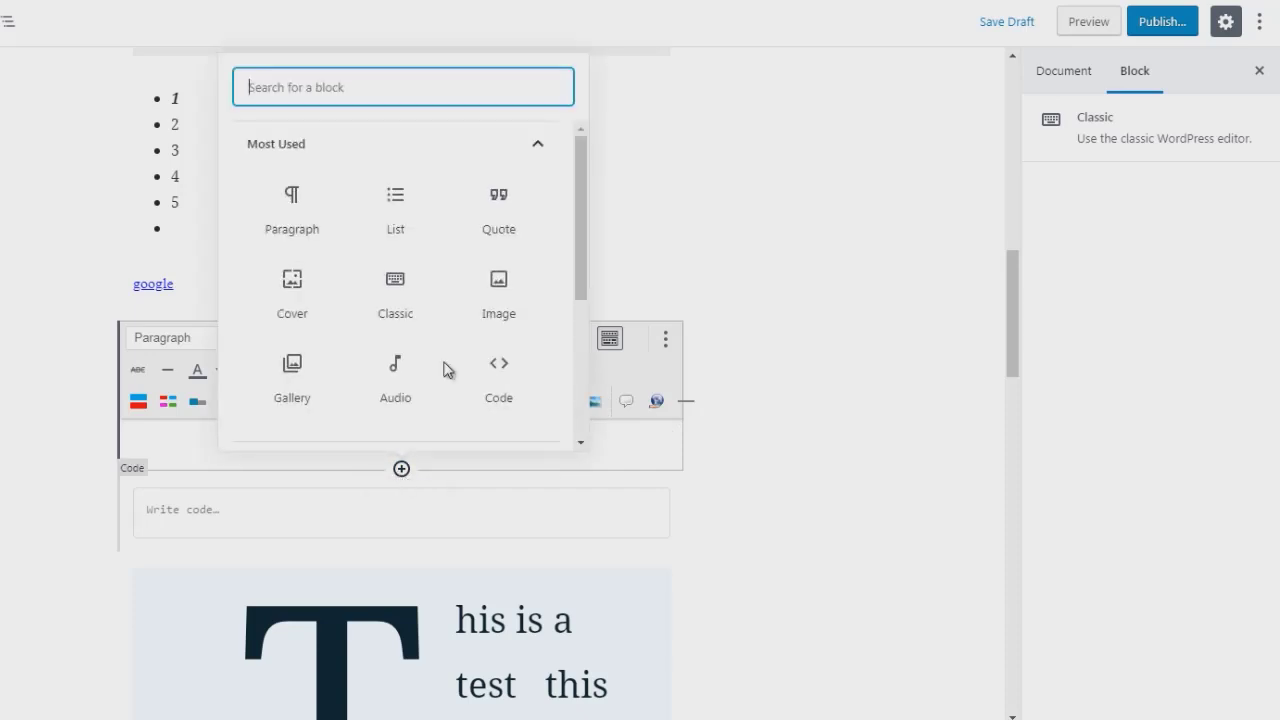
# Step: Insert a Preformatted block from the Formatting category and type text into it
pyautogui.click(492, 150)
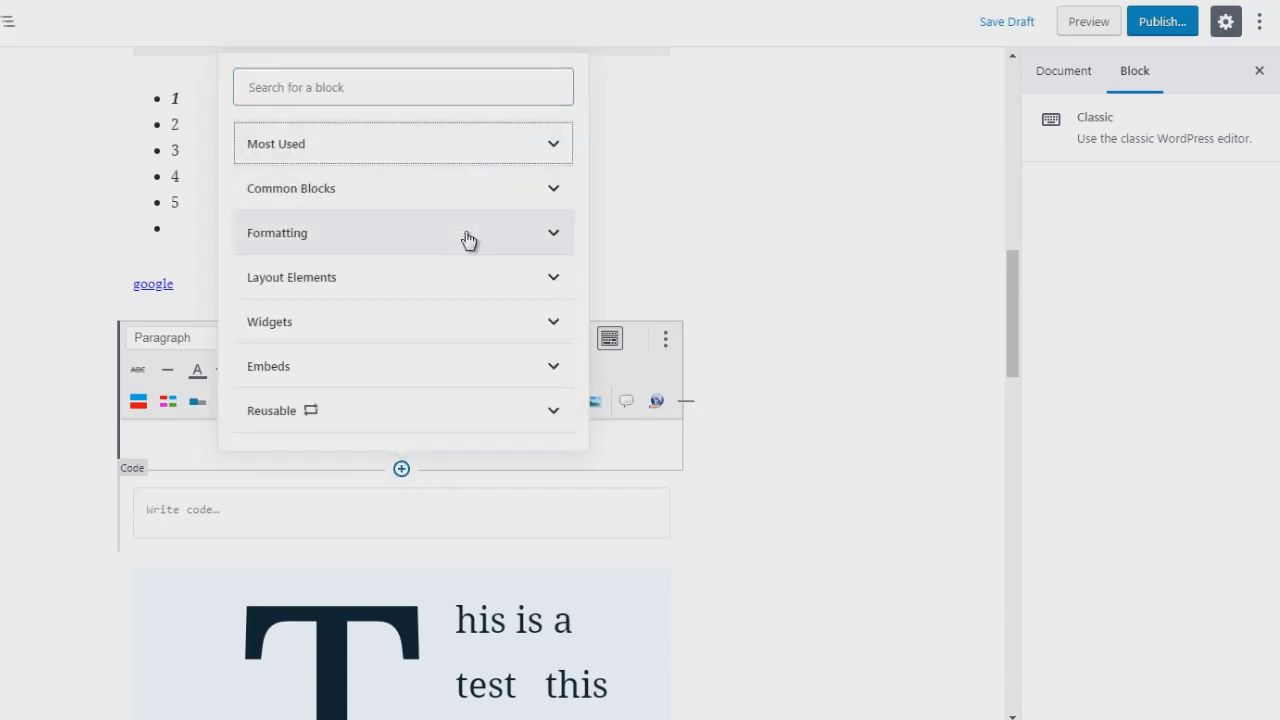
pyautogui.click(471, 240)
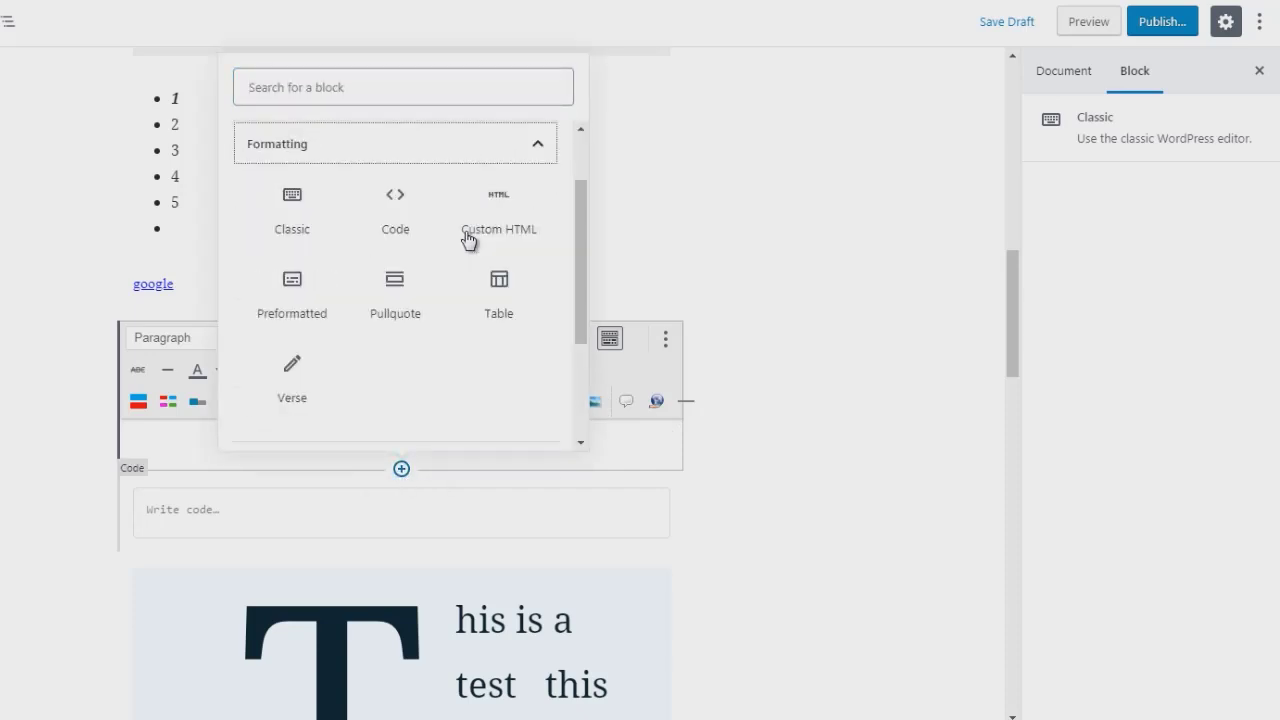
pyautogui.click(287, 300)
pyautogui.write('hello')
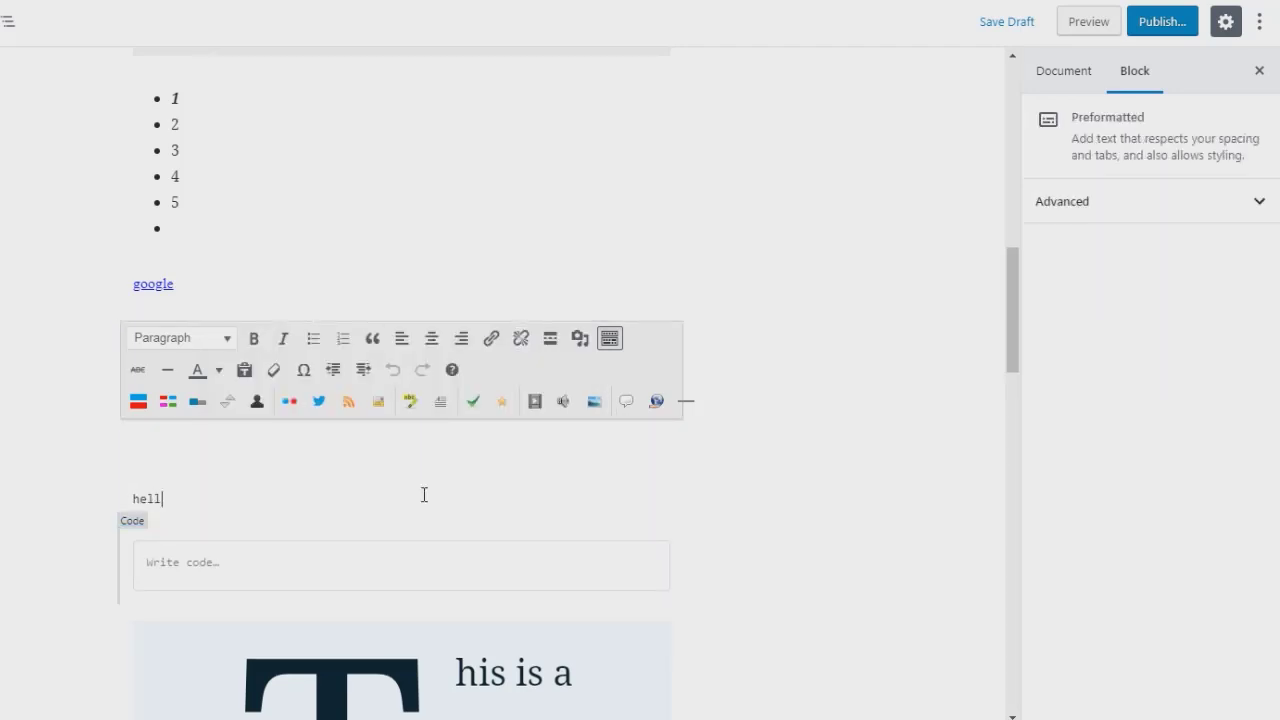
# Step: Remove the empty Code block below the Preformatted block
pyautogui.hotkey('ctrl', 'a')
pyautogui.hotkey('ctrl', 'a')
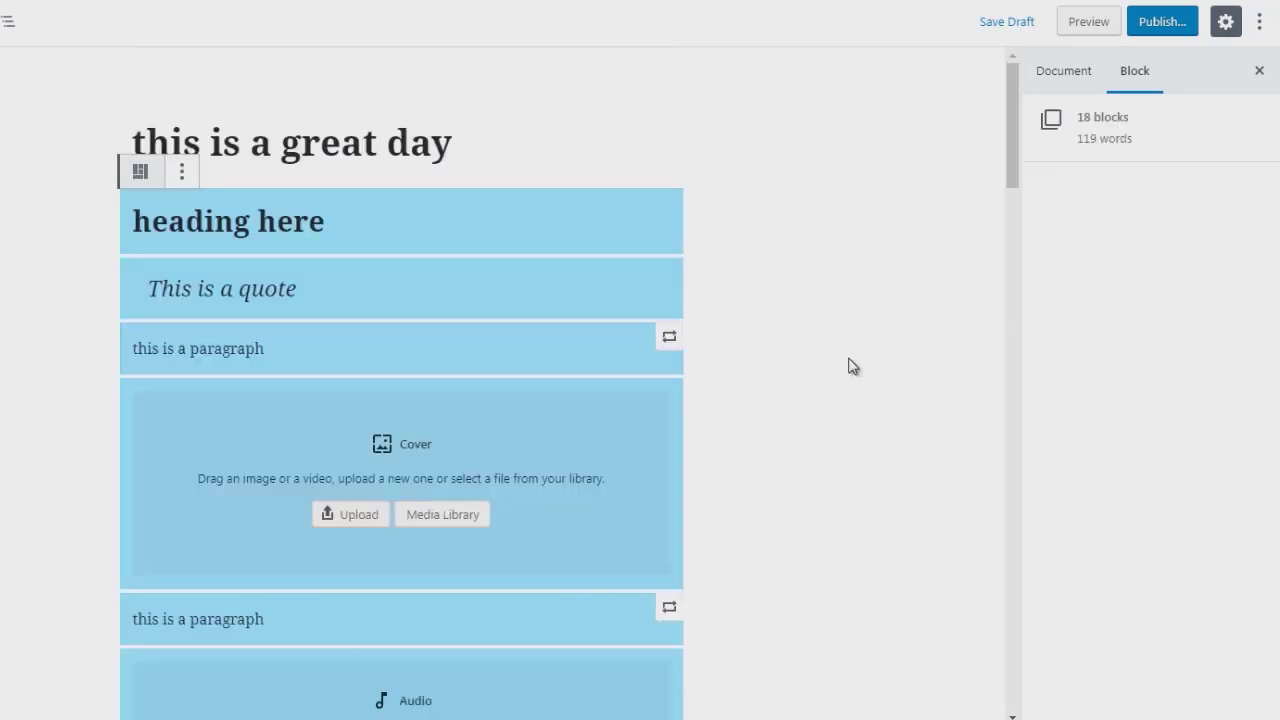
pyautogui.click(994, 211)
pyautogui.scroll(-5, 1009, 220)
pyautogui.moveTo(1010, 220); pyautogui.dragTo(1022, 328)
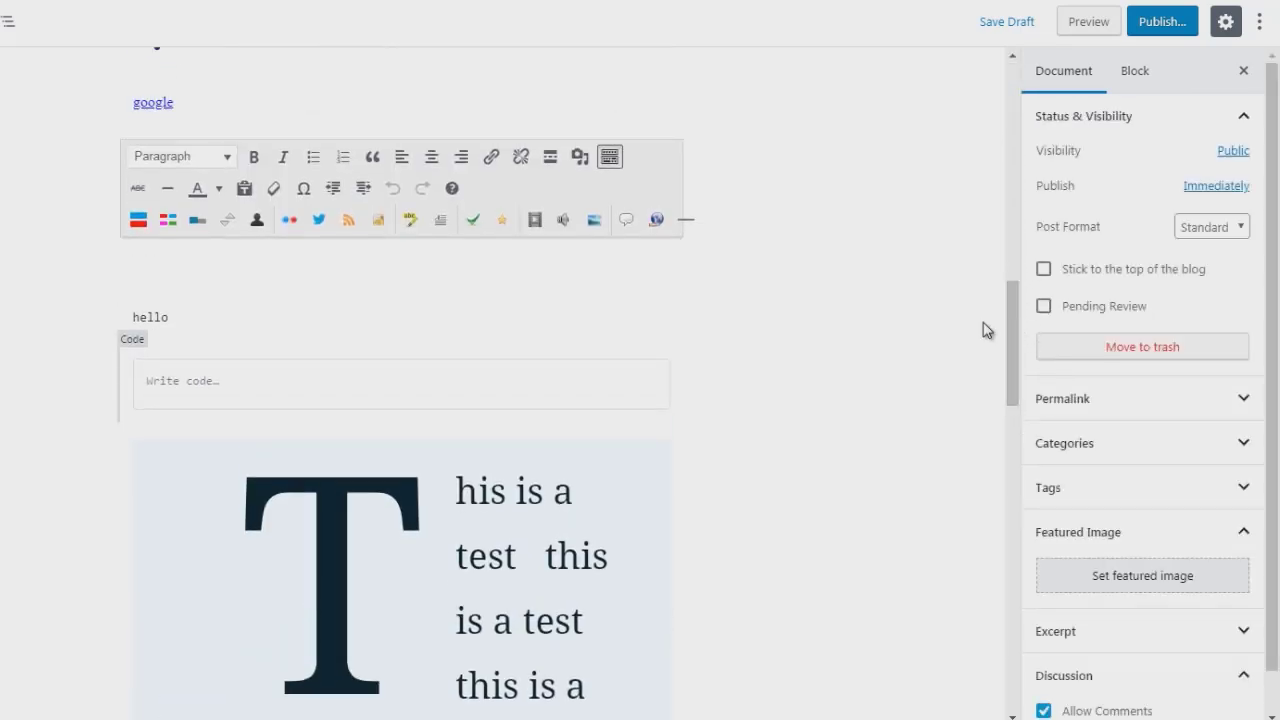
pyautogui.moveTo(343, 400); pyautogui.dragTo(277, 383)
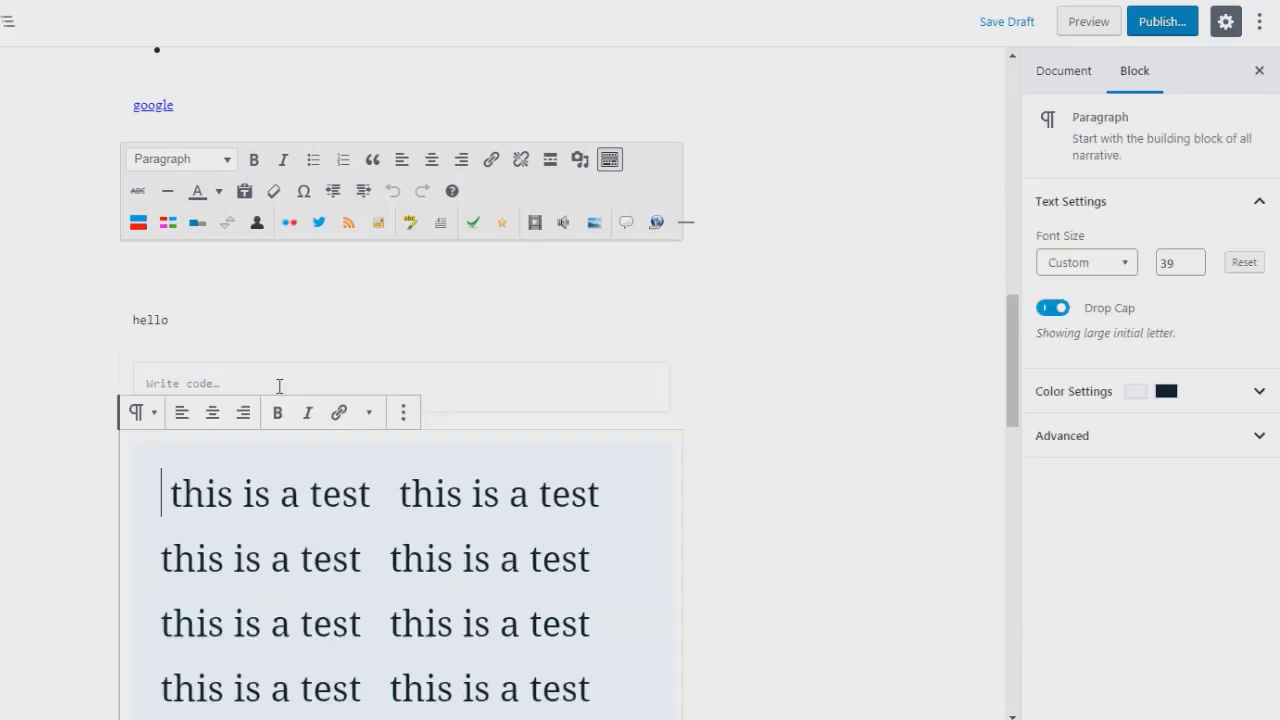
pyautogui.click(245, 383)
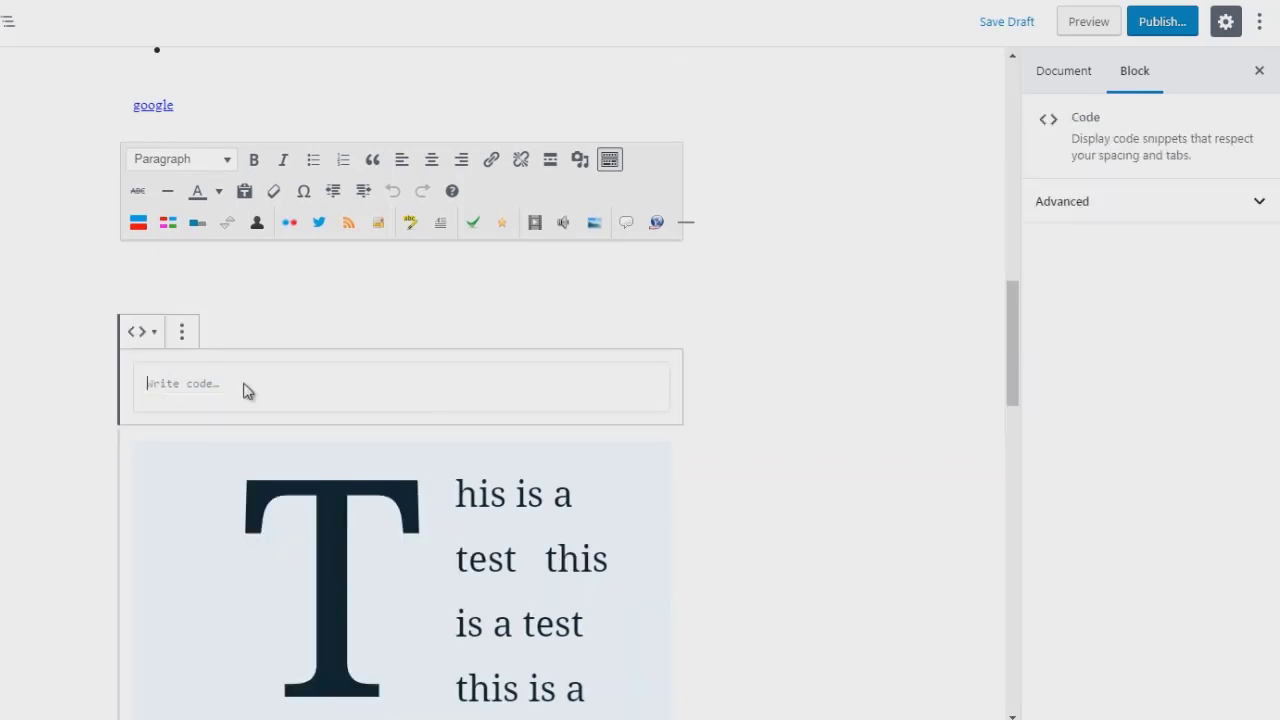
pyautogui.click(386, 382)
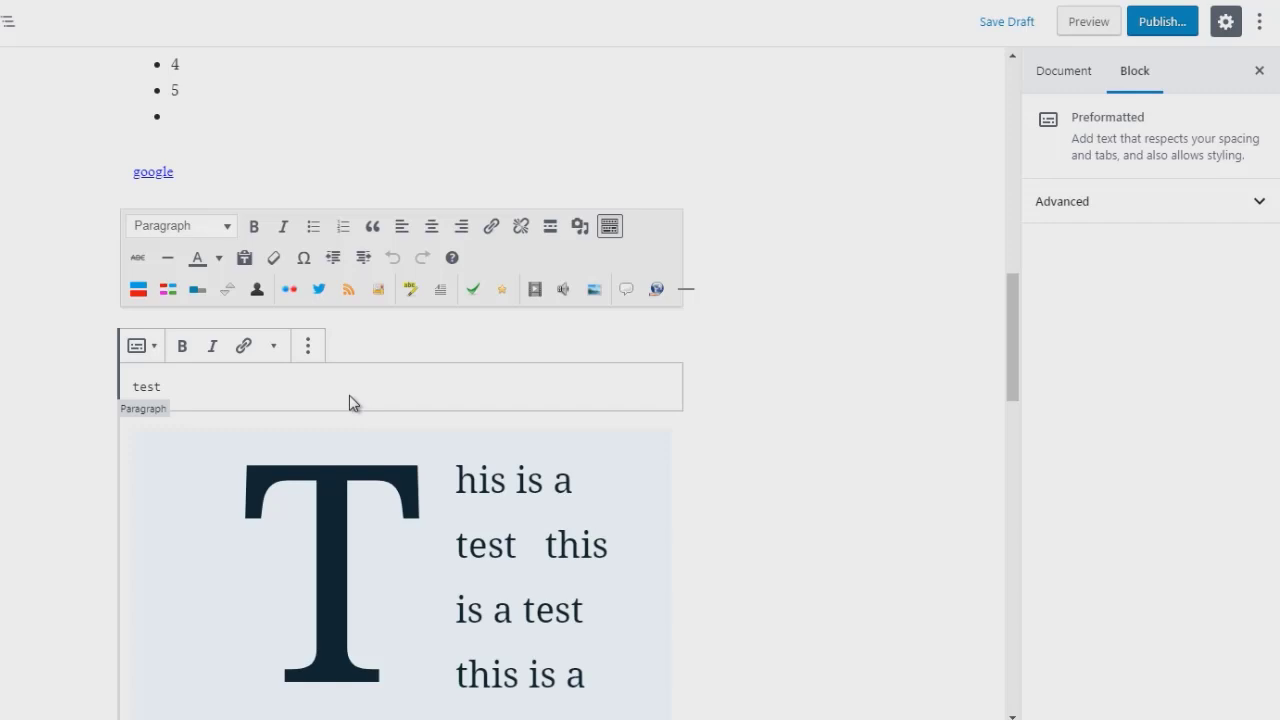
pyautogui.click(718, 373)
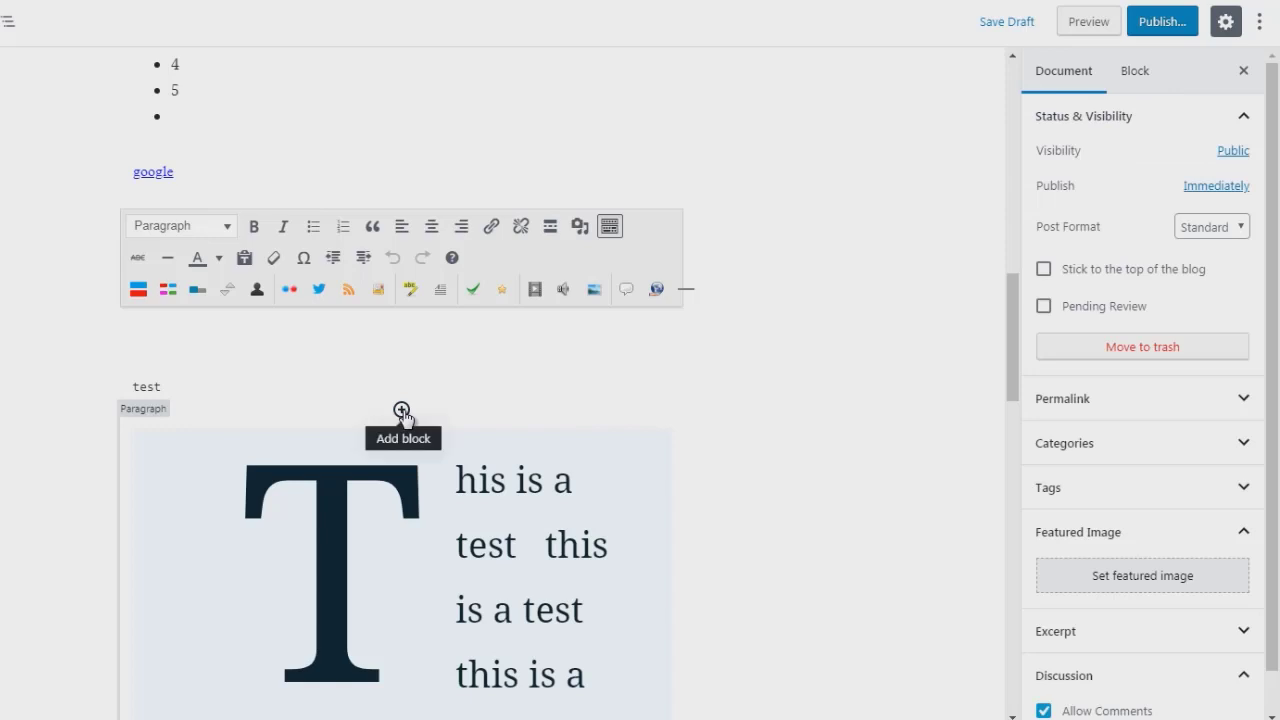
# Step: Insert a Table block from Formatting and create it with 3 columns and 5 rows
pyautogui.click(401, 410)
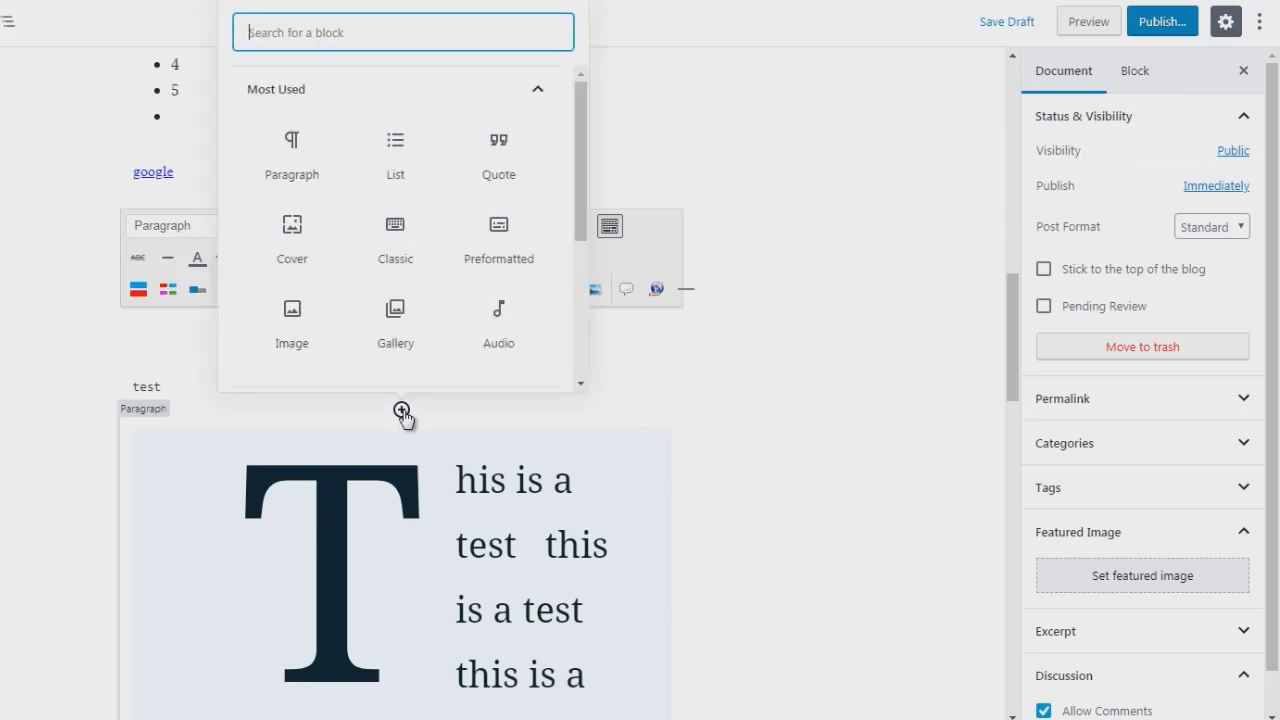
pyautogui.click(465, 96)
pyautogui.click(478, 192)
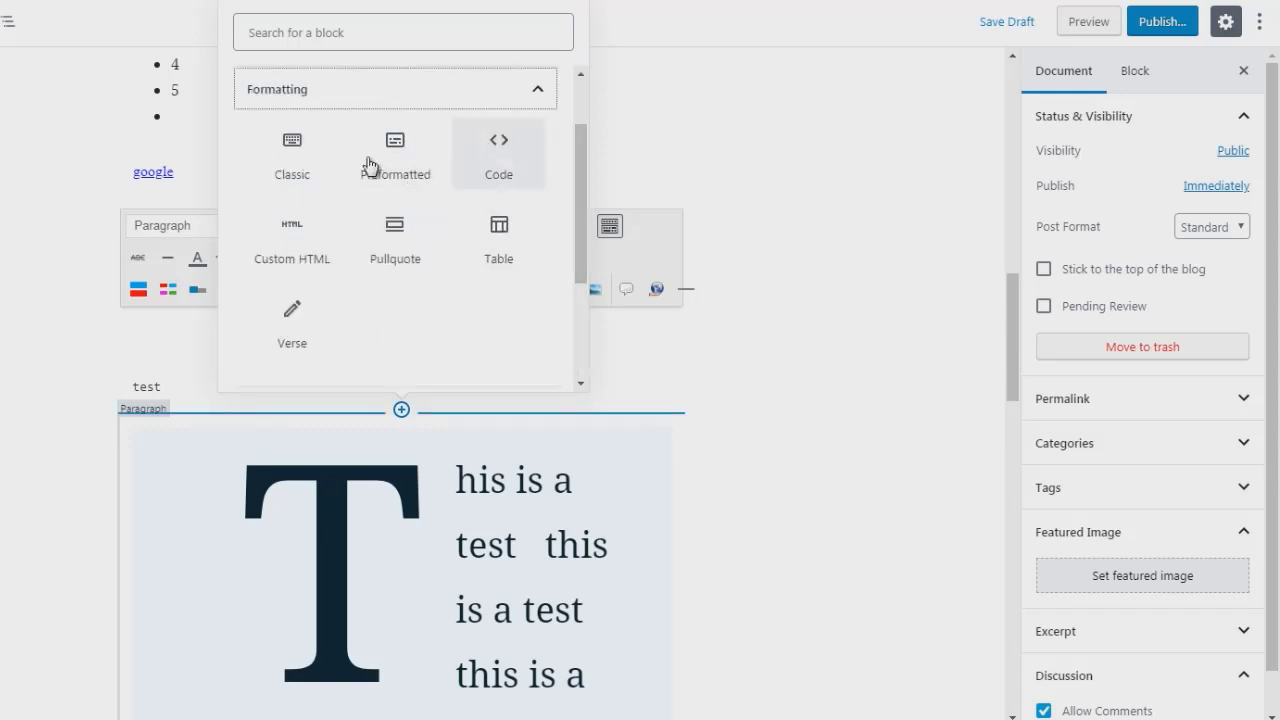
pyautogui.click(498, 271)
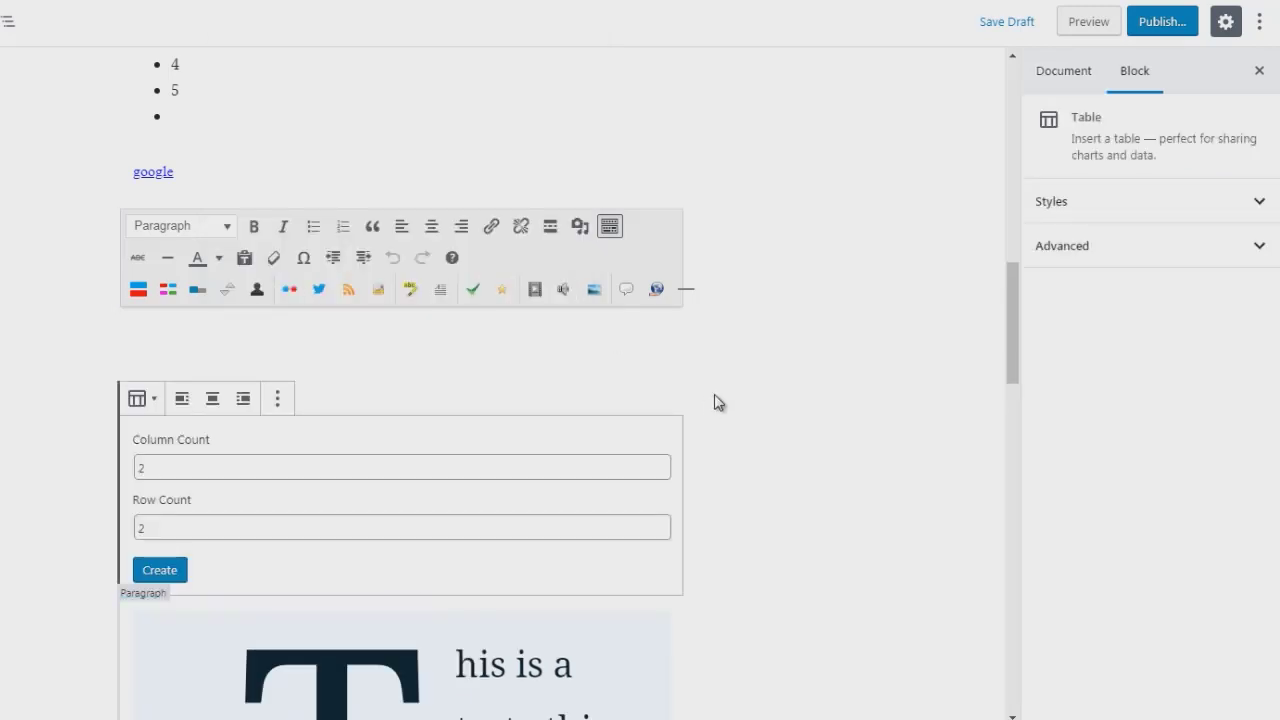
pyautogui.click(141, 467)
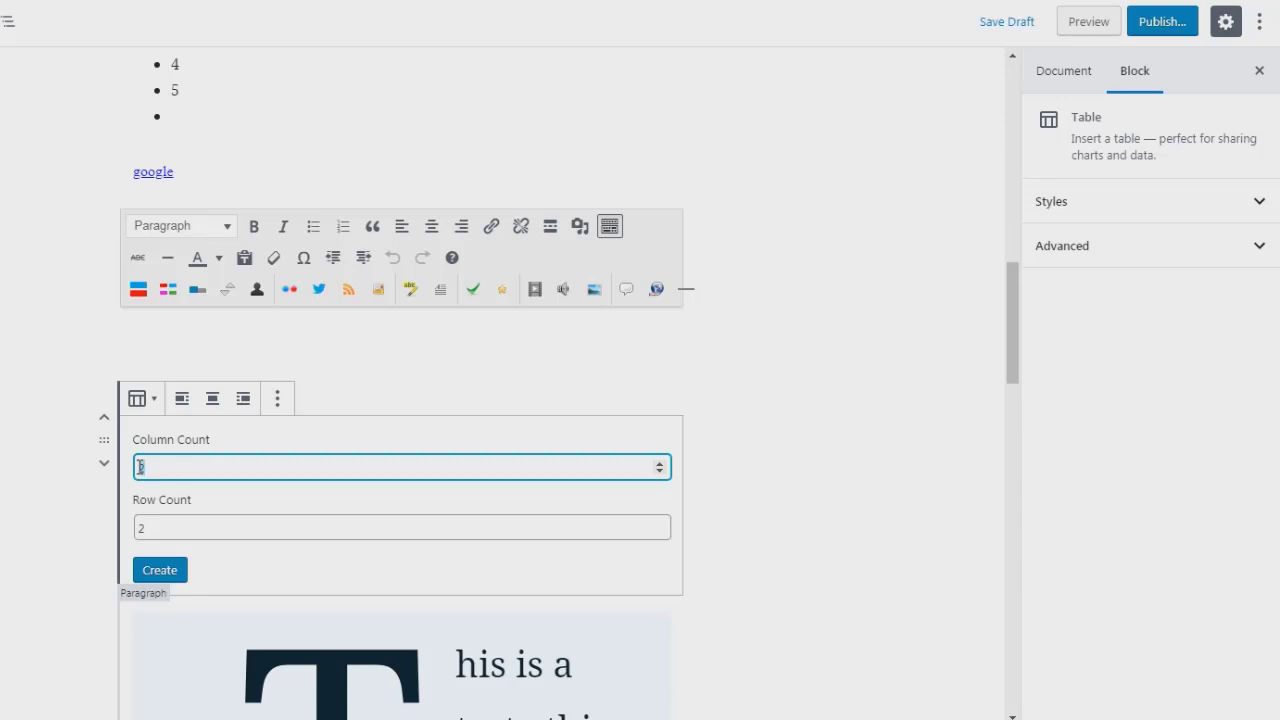
pyautogui.click(137, 528)
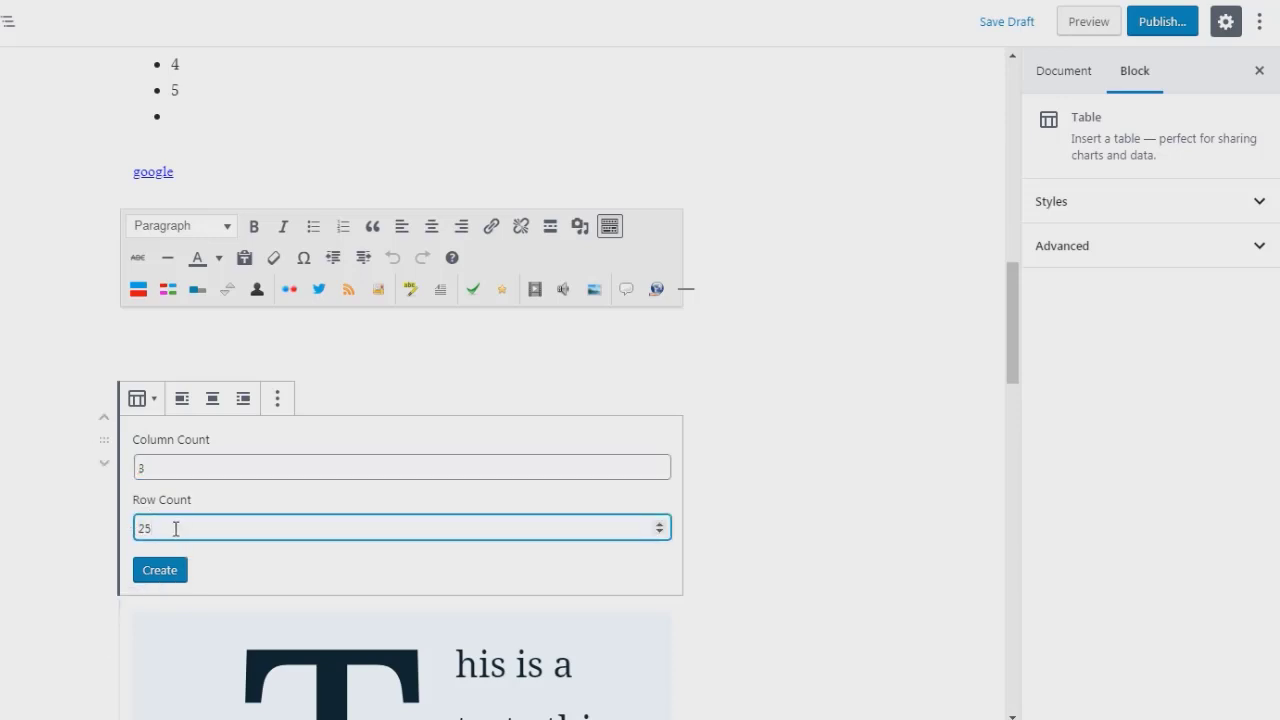
pyautogui.press('BackSpace')
pyautogui.write('5')
pyautogui.click(158, 574)
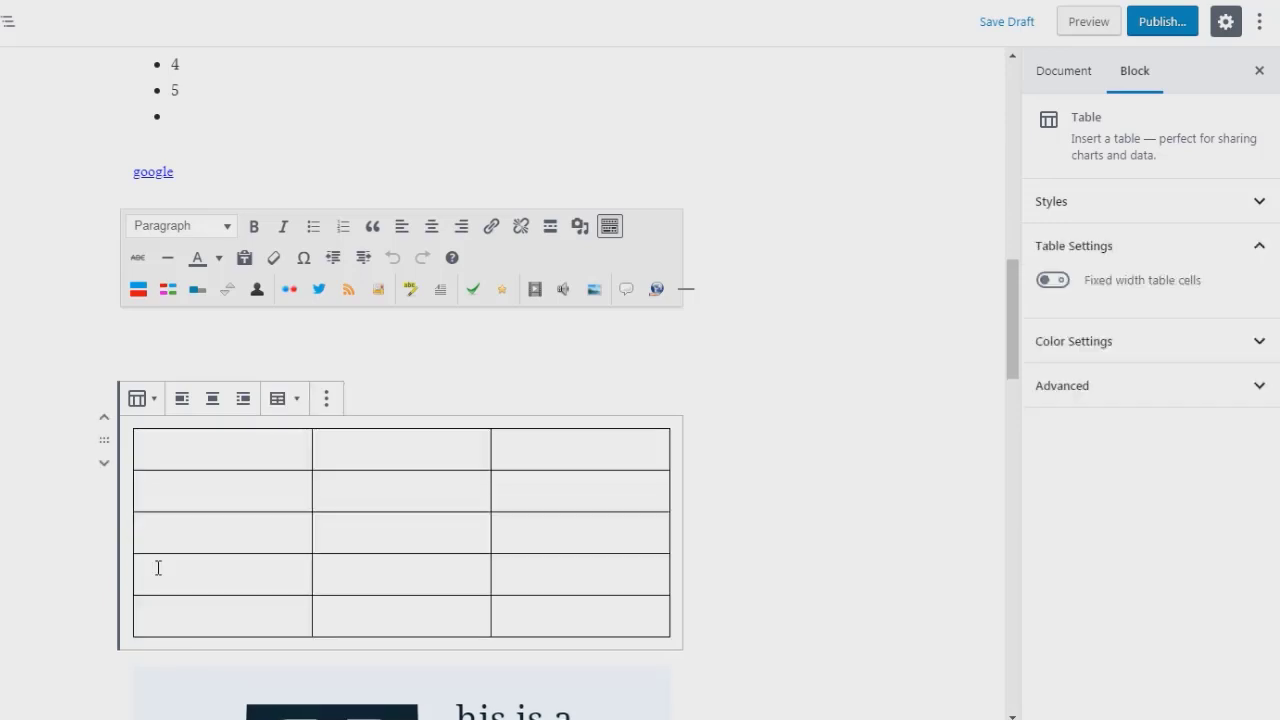
# Step: Click through several cells of the new table, then deselect it
pyautogui.click(240, 449)
pyautogui.click(348, 454)
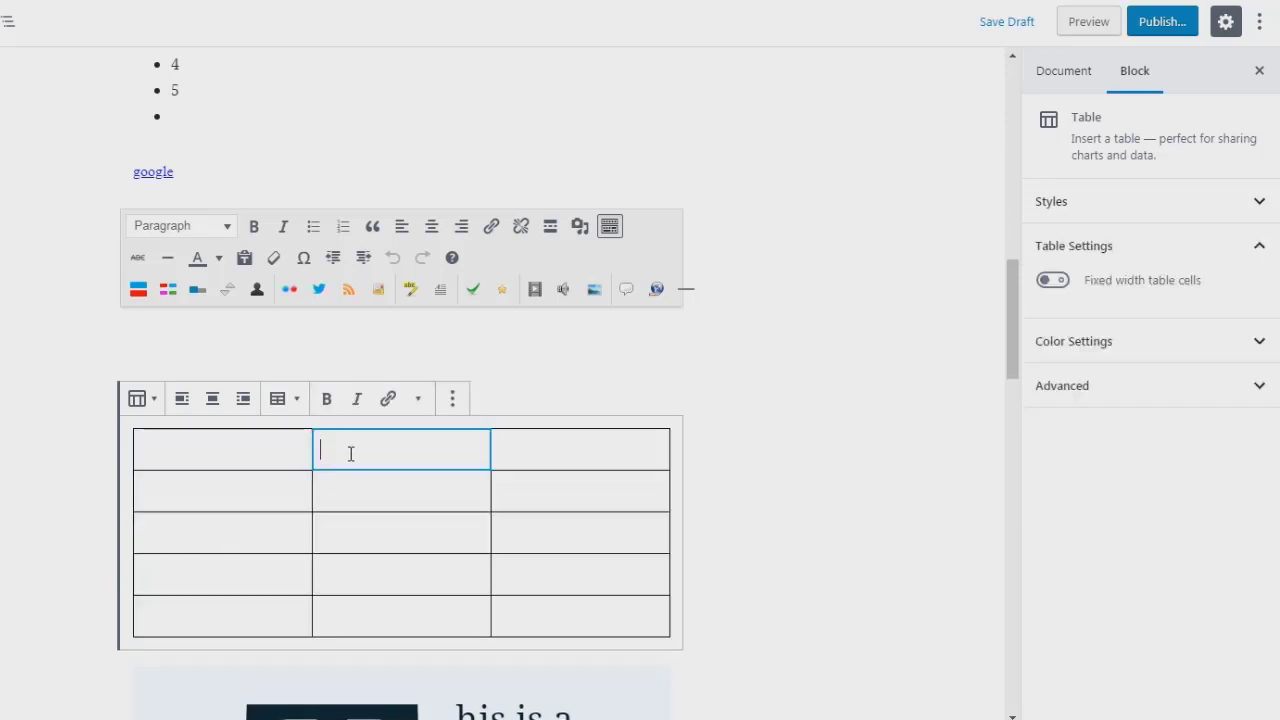
pyautogui.click(534, 459)
pyautogui.click(534, 502)
pyautogui.click(400, 490)
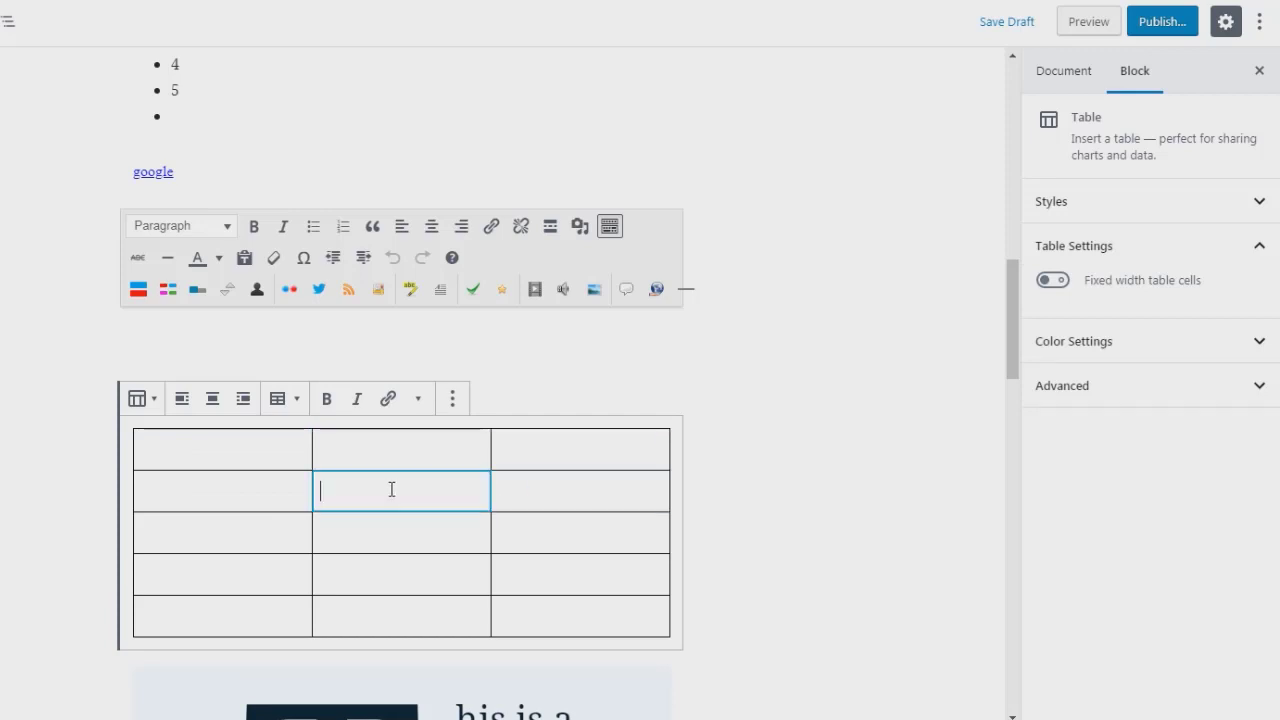
pyautogui.click(246, 483)
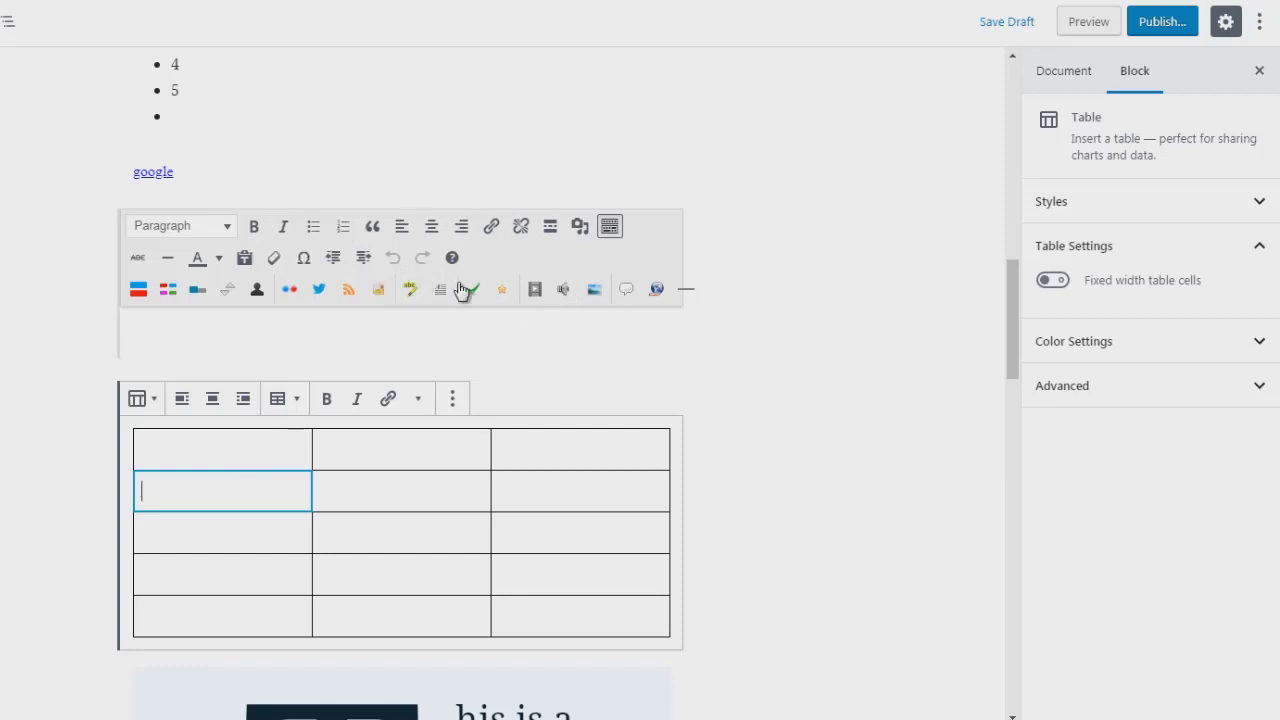
pyautogui.click(724, 426)
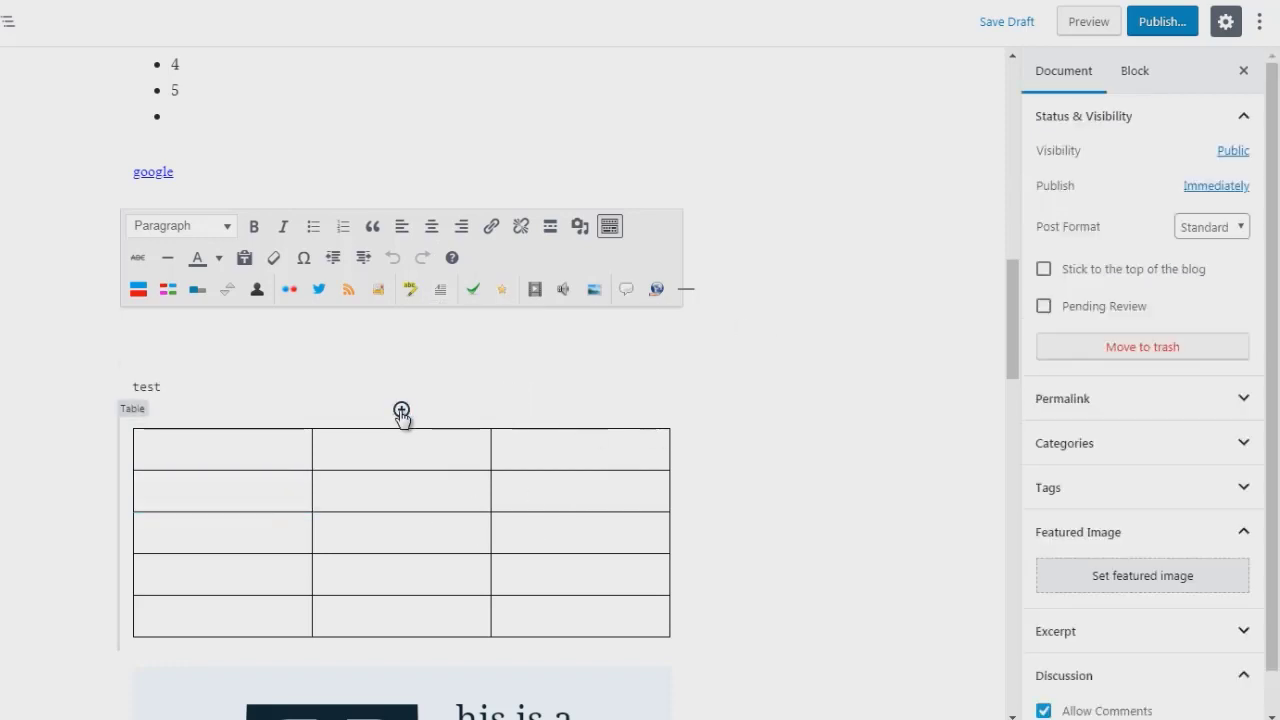
# Step: Add a Verse block reading 'test' directly above the table
pyautogui.click(401, 411)
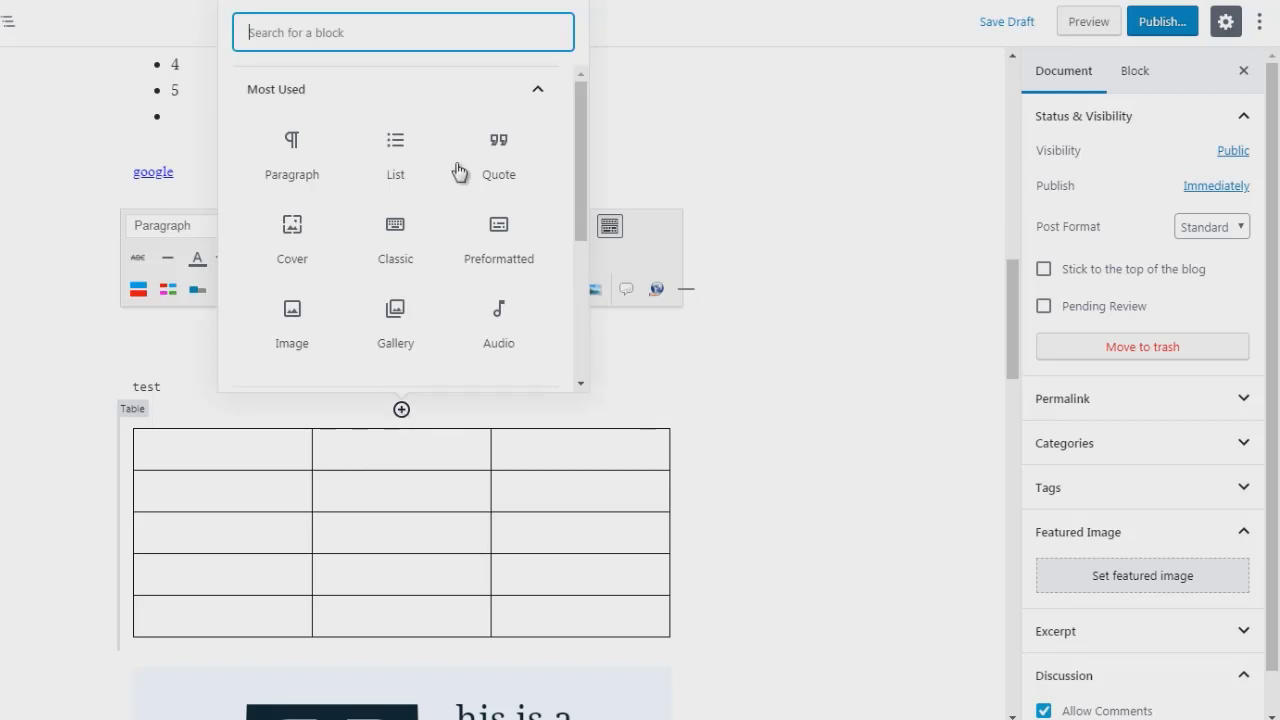
pyautogui.click(430, 95)
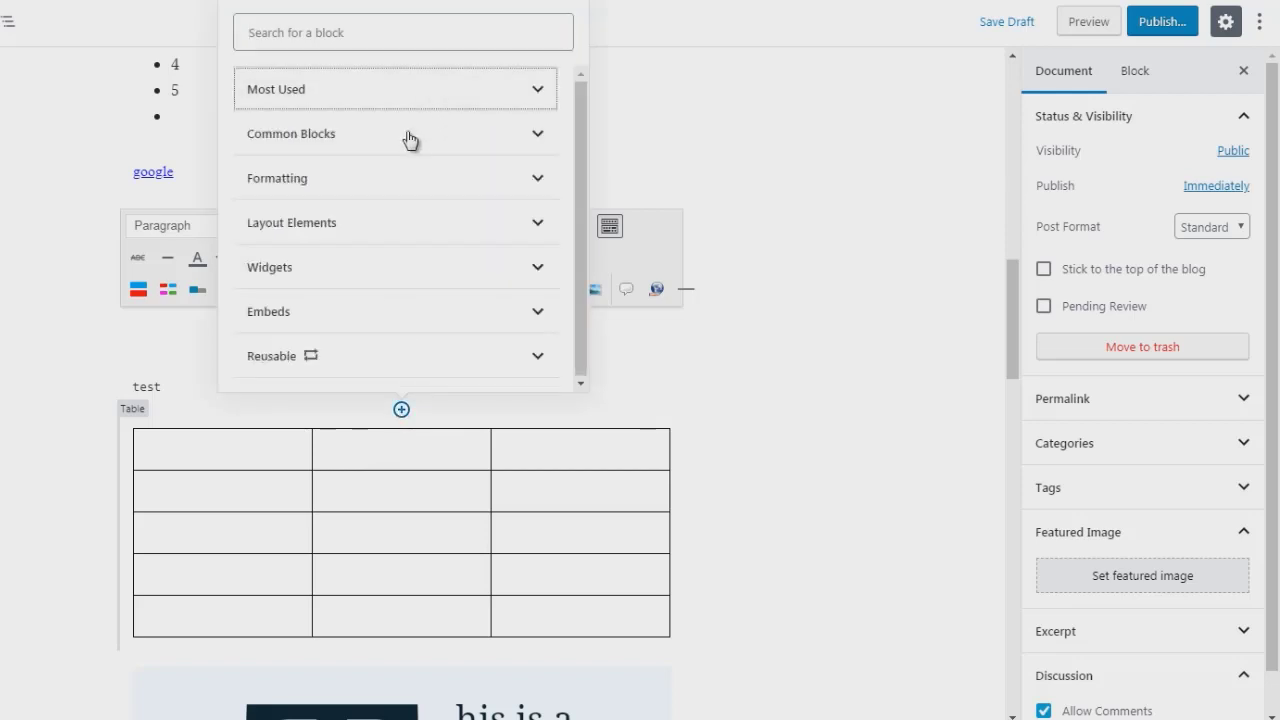
pyautogui.click(366, 182)
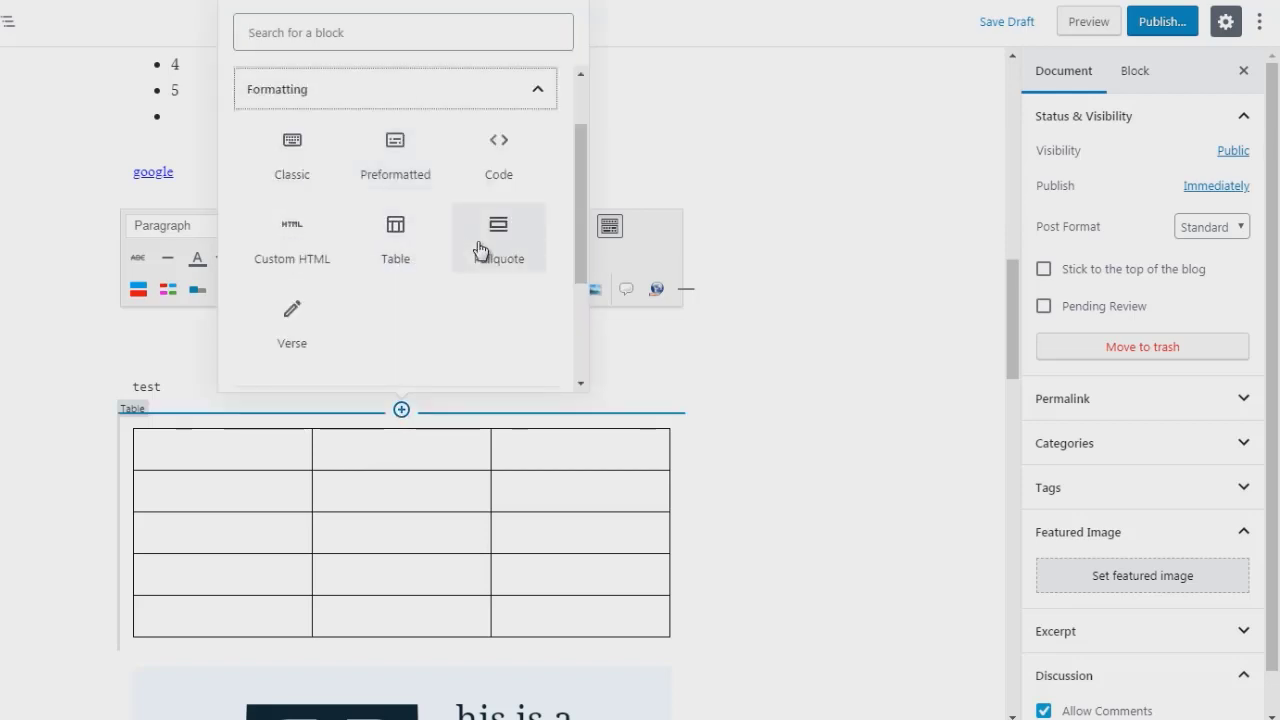
pyautogui.click(291, 335)
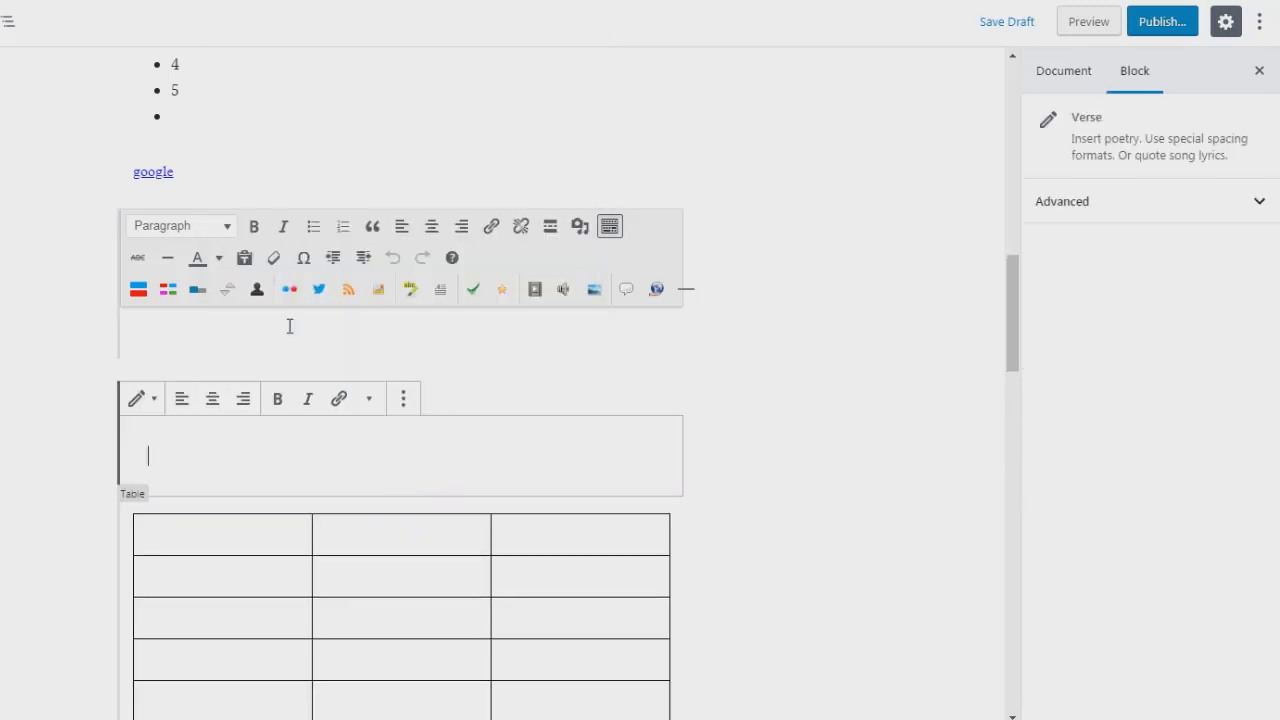
pyautogui.write('test')
pyautogui.moveTo(178, 457); pyautogui.dragTo(147, 460)
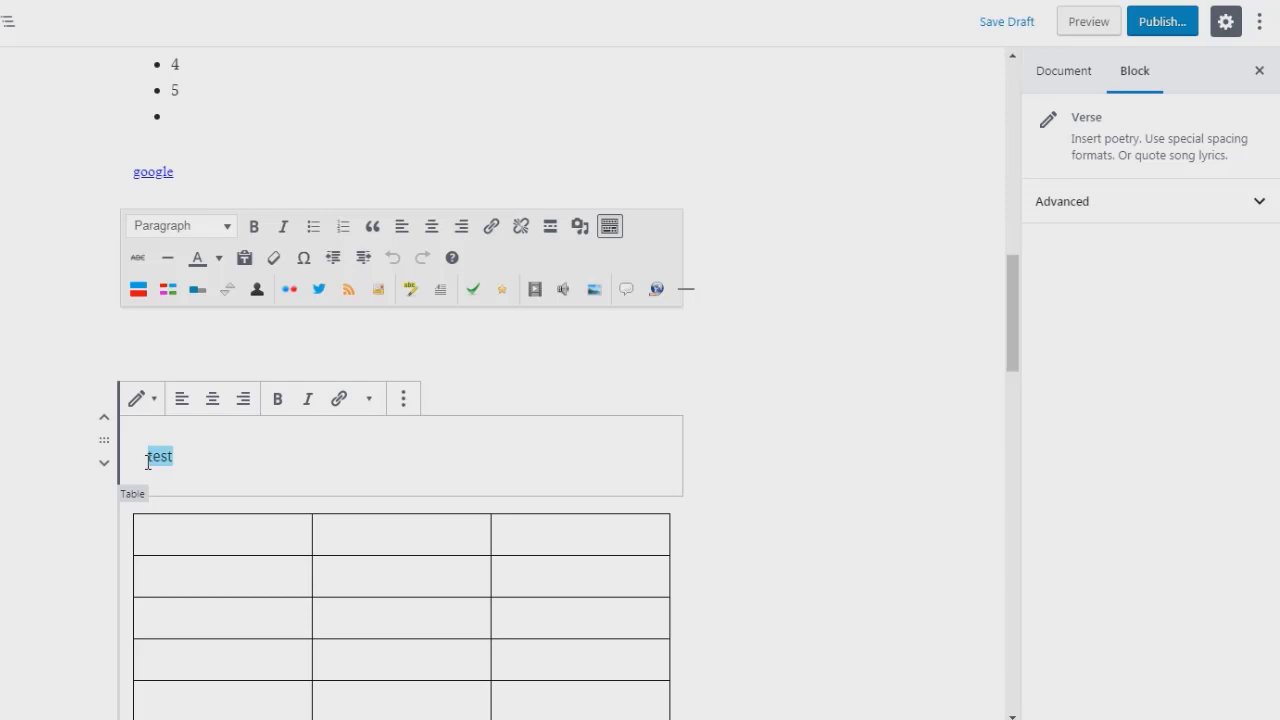
pyautogui.click(700, 434)
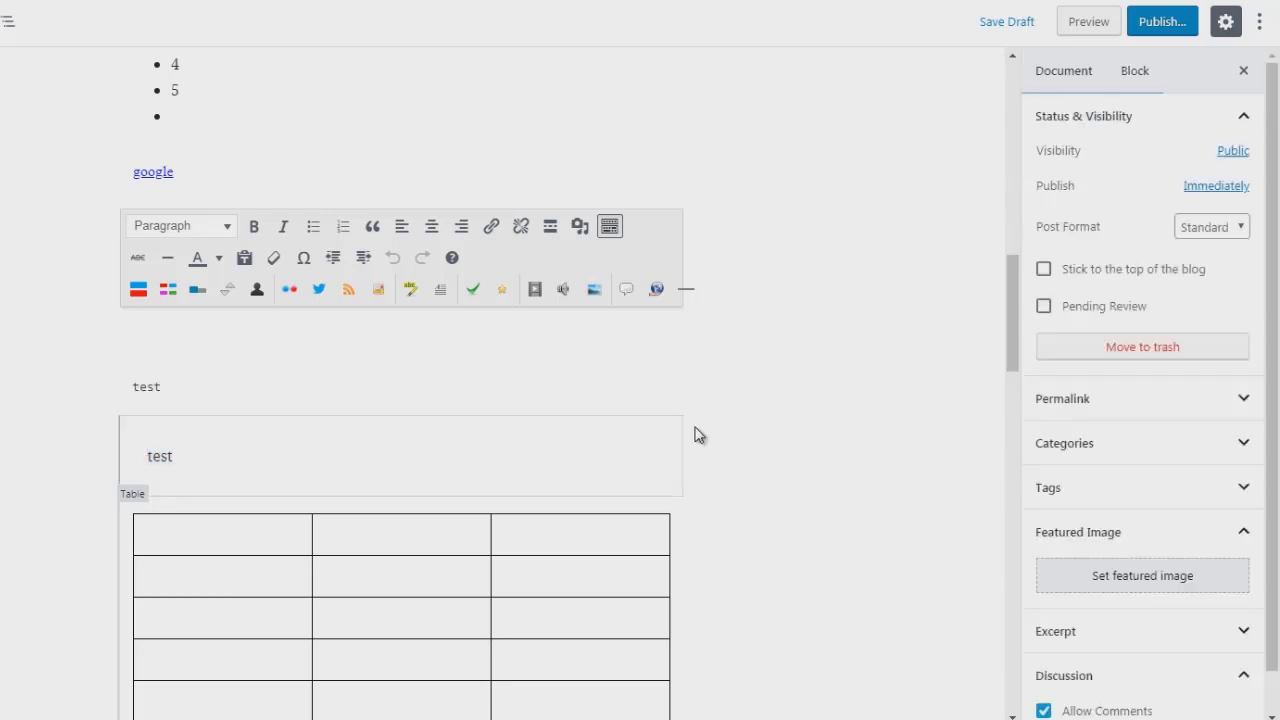
# Step: Insert a Pullquote block above the table and type 'this is a quote'
pyautogui.click(401, 494)
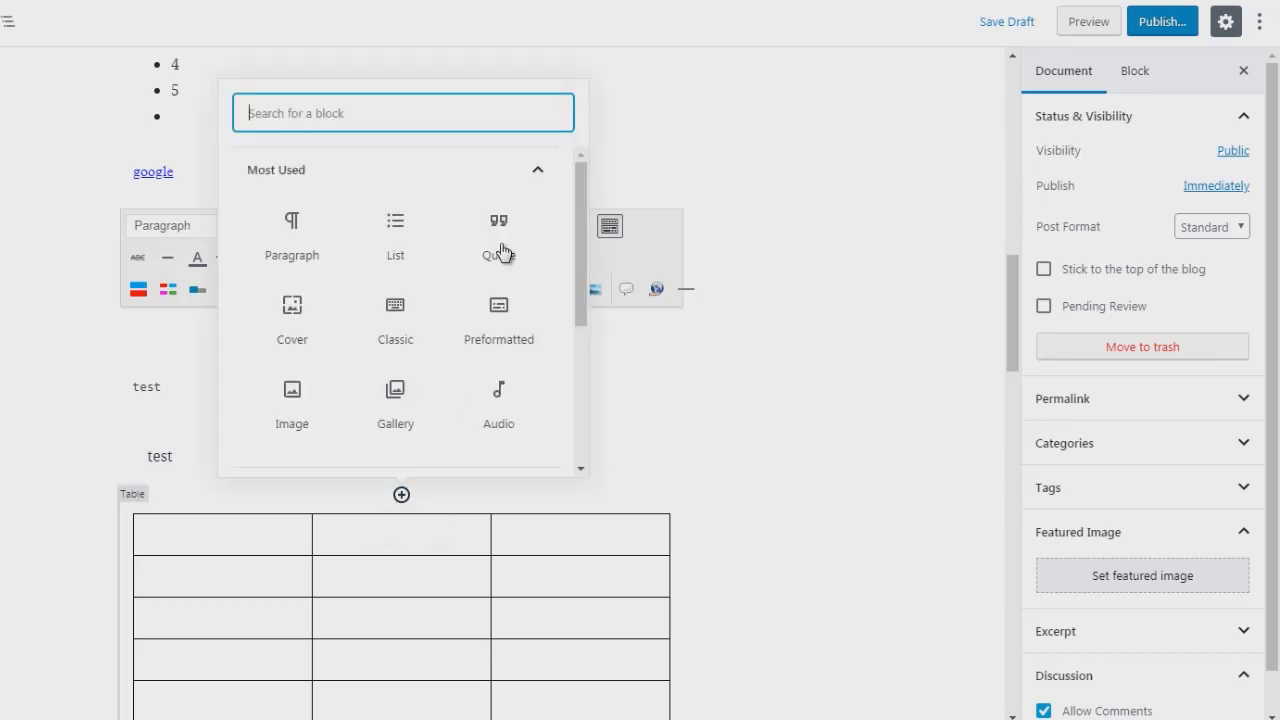
pyautogui.click(480, 178)
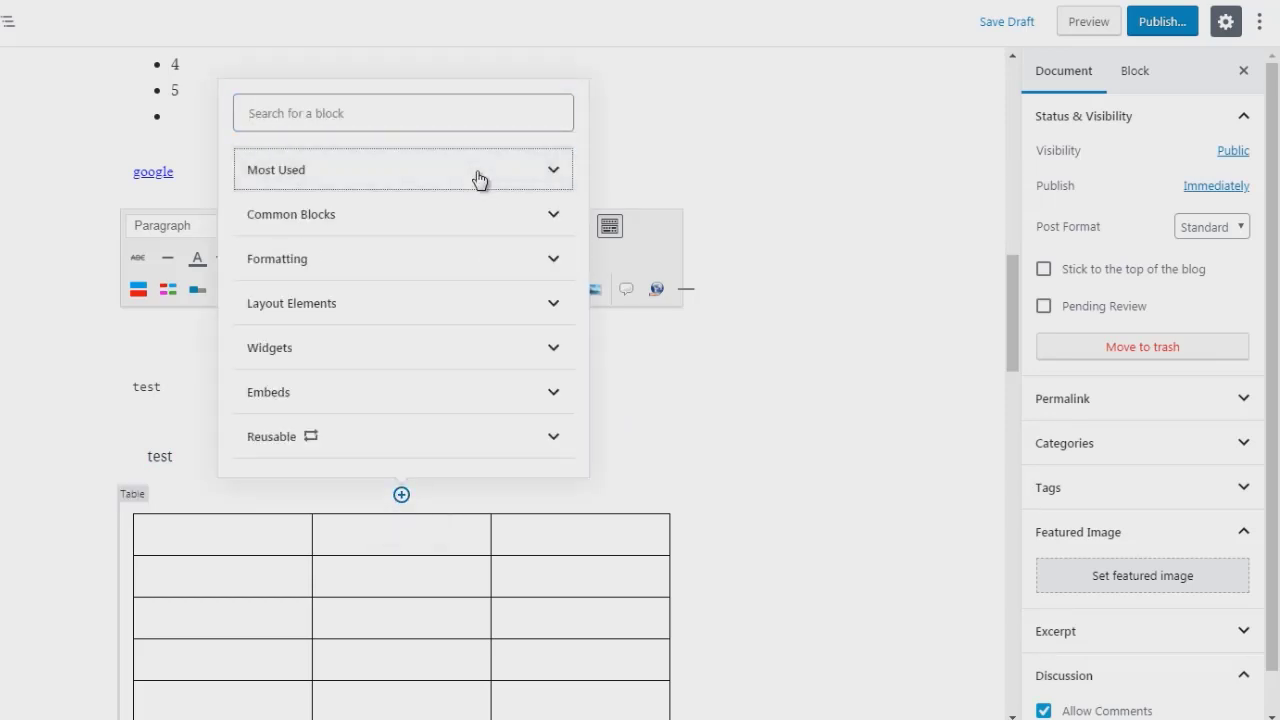
pyautogui.click(472, 258)
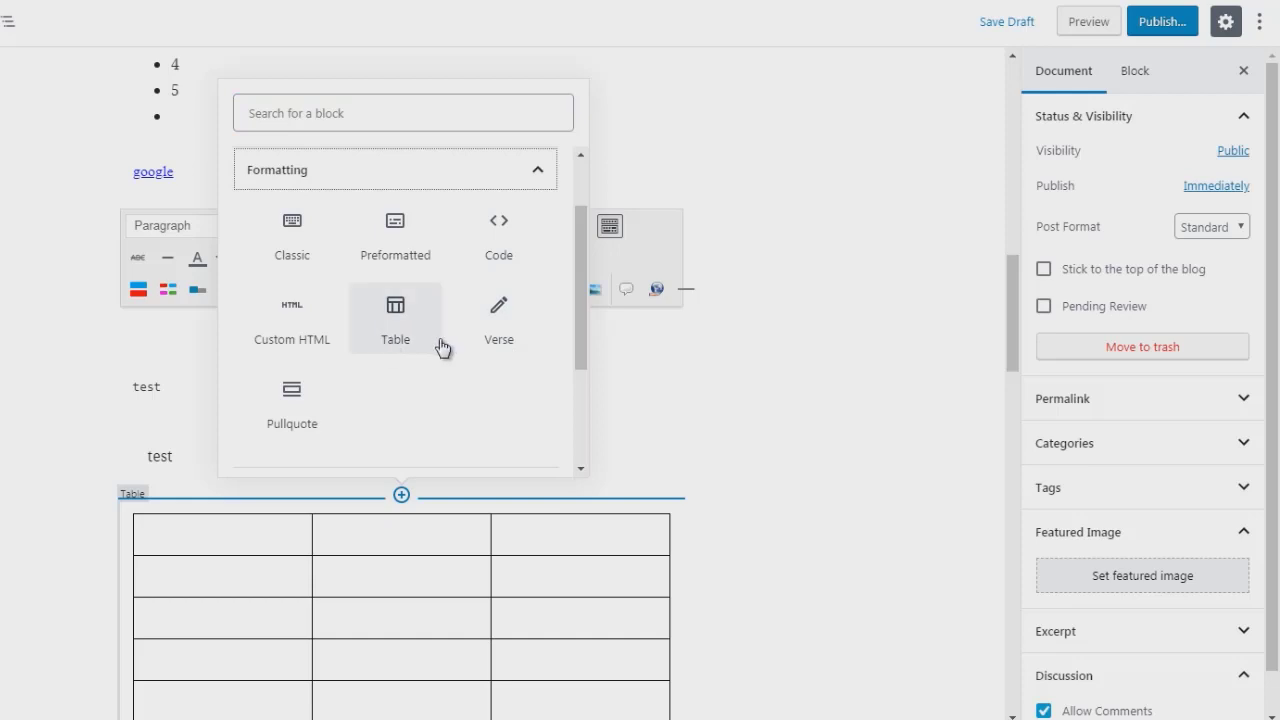
pyautogui.click(294, 423)
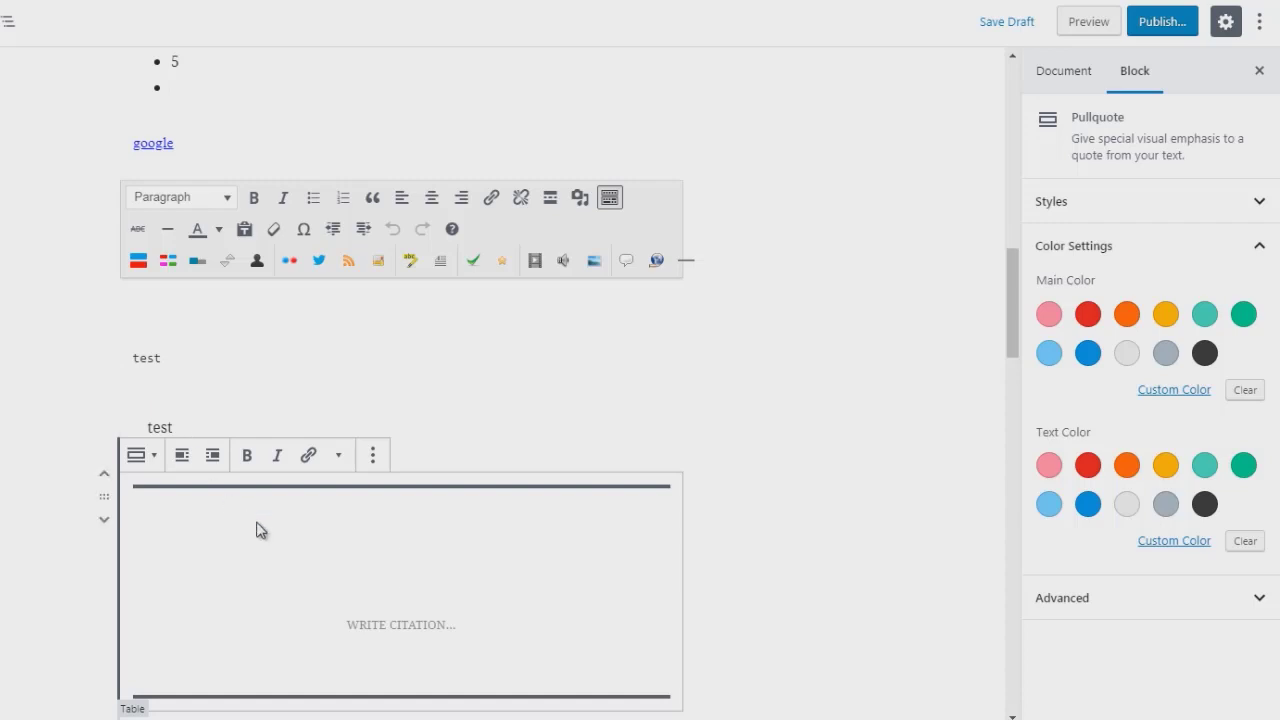
pyautogui.write('this is a ')
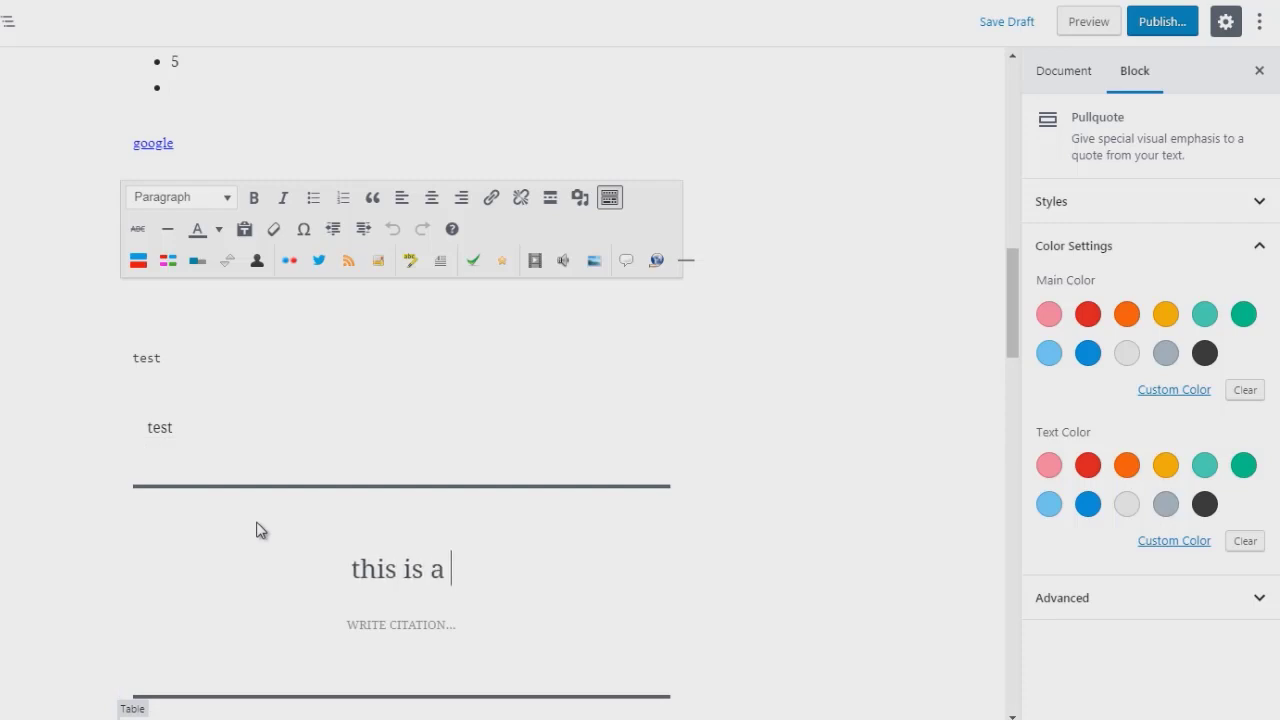
pyautogui.write('quote')
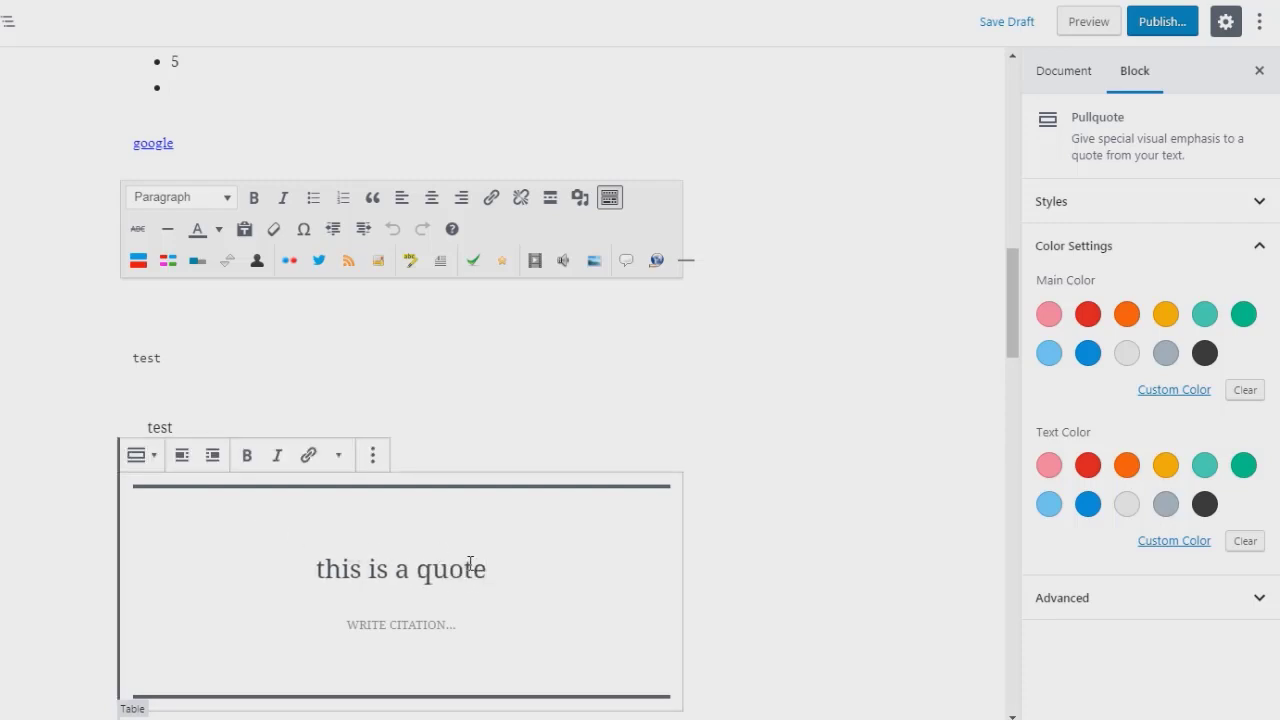
# Step: Try red, blue and dark grey main colours and several text colours on the pullquote
pyautogui.click(1089, 318)
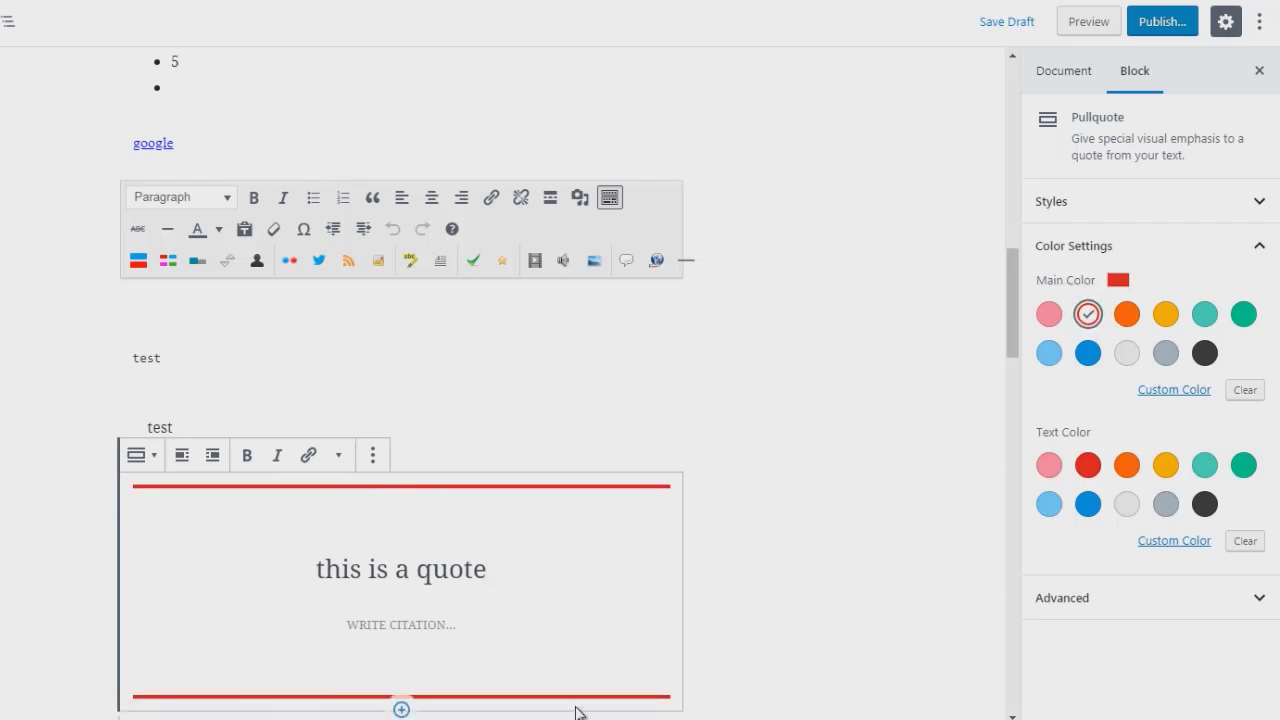
pyautogui.moveTo(1009, 321); pyautogui.dragTo(1009, 348)
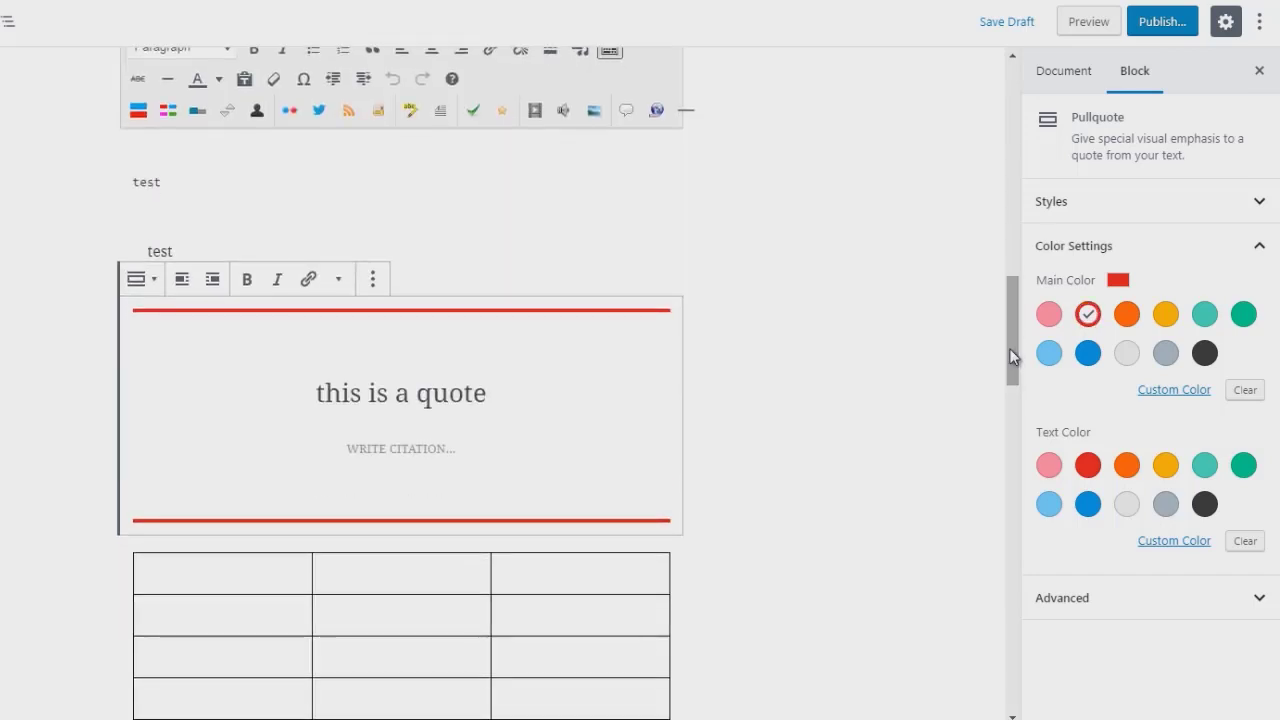
pyautogui.click(1088, 354)
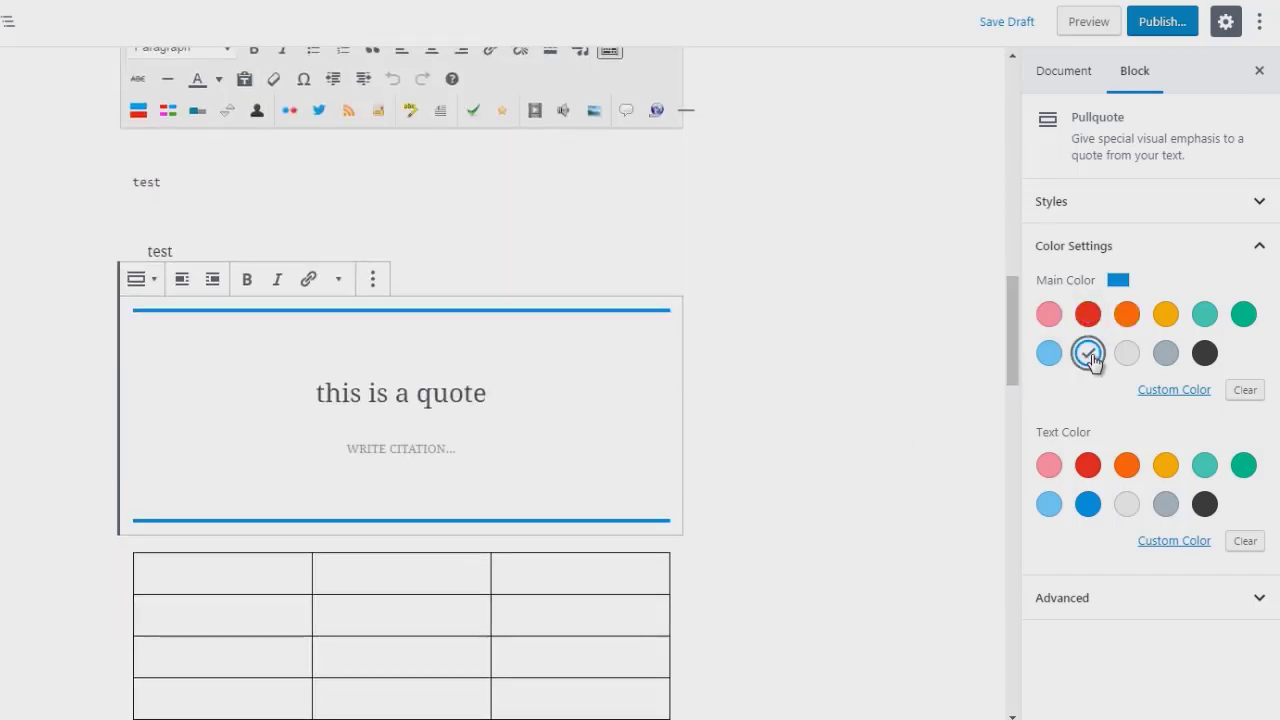
pyautogui.click(1207, 358)
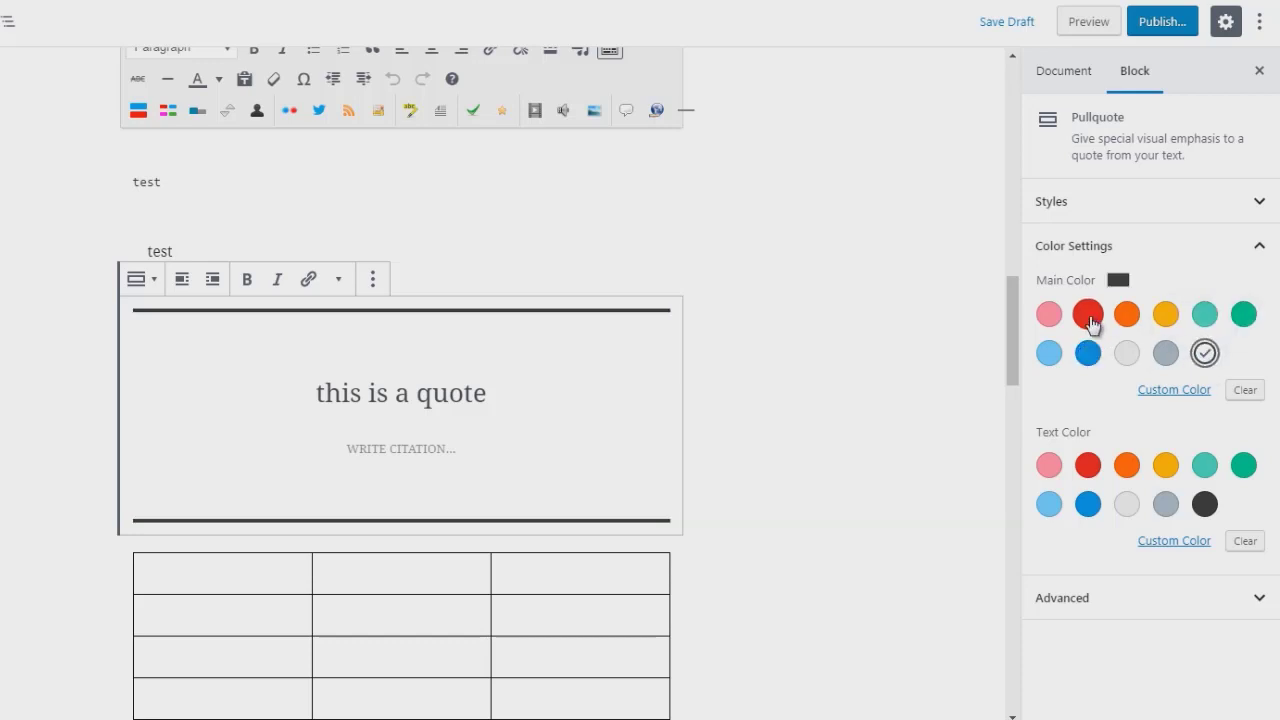
pyautogui.click(1088, 314)
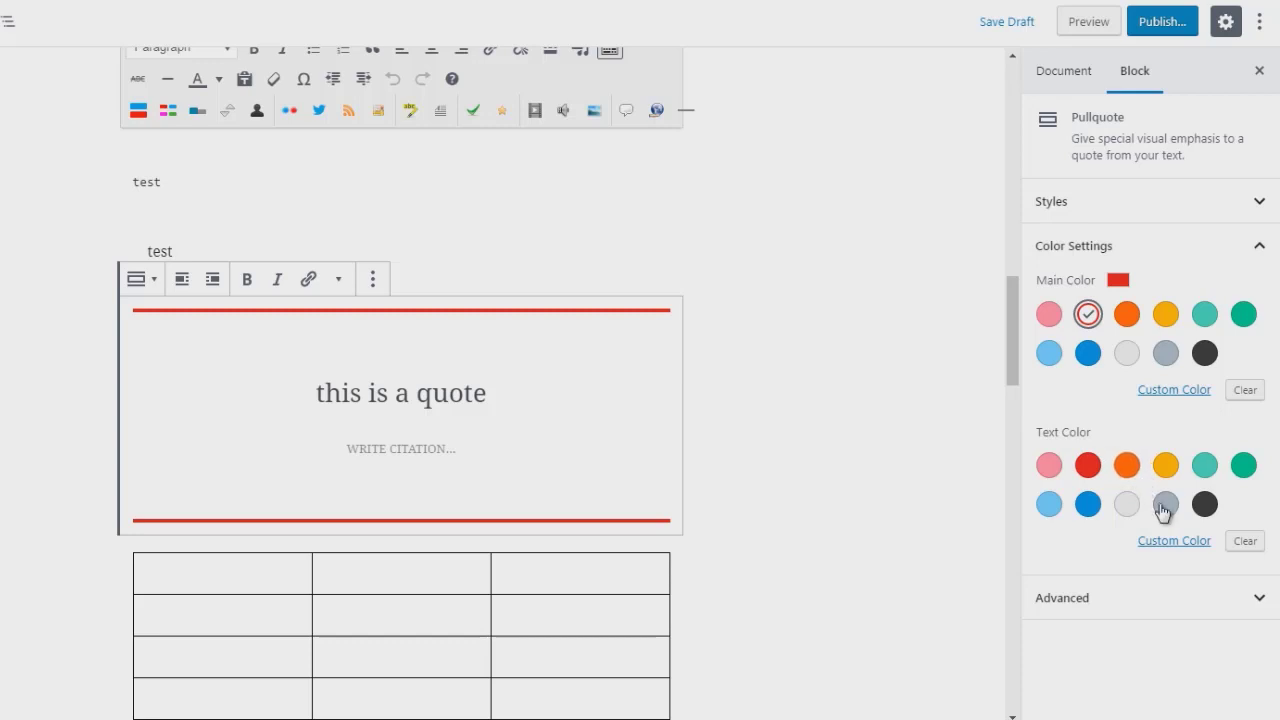
pyautogui.click(1206, 505)
pyautogui.click(1206, 505)
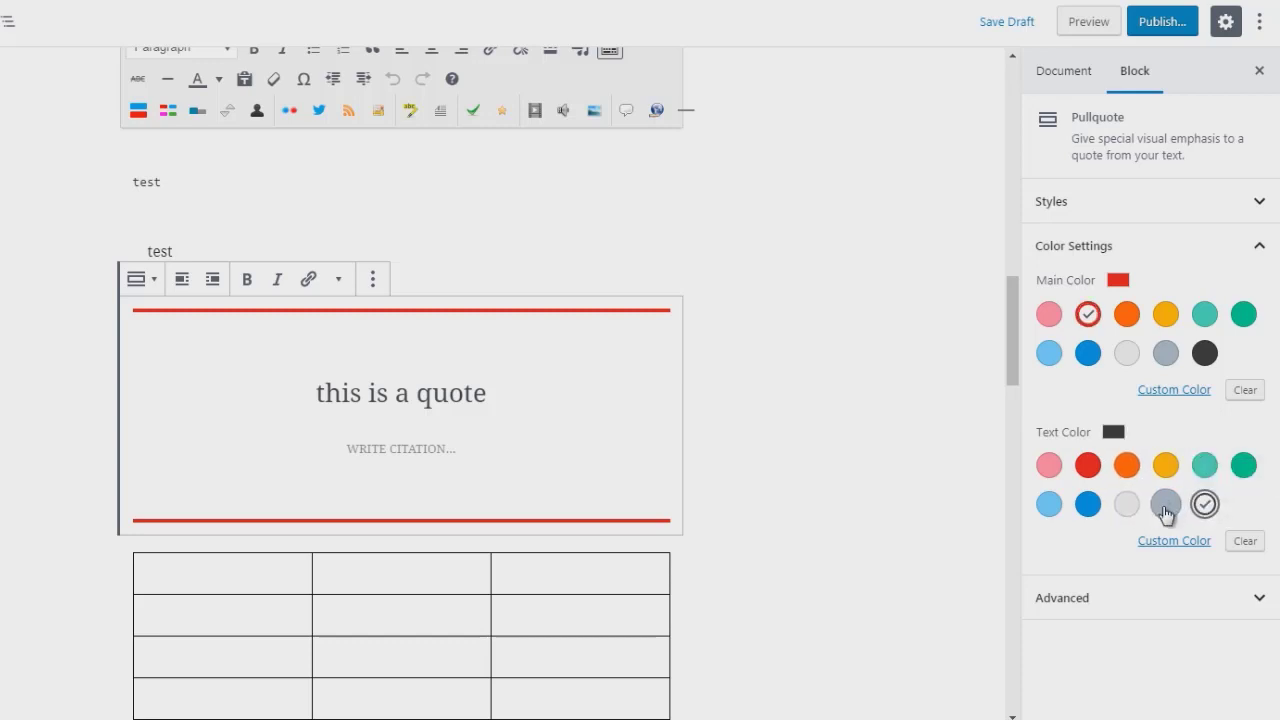
pyautogui.click(1166, 505)
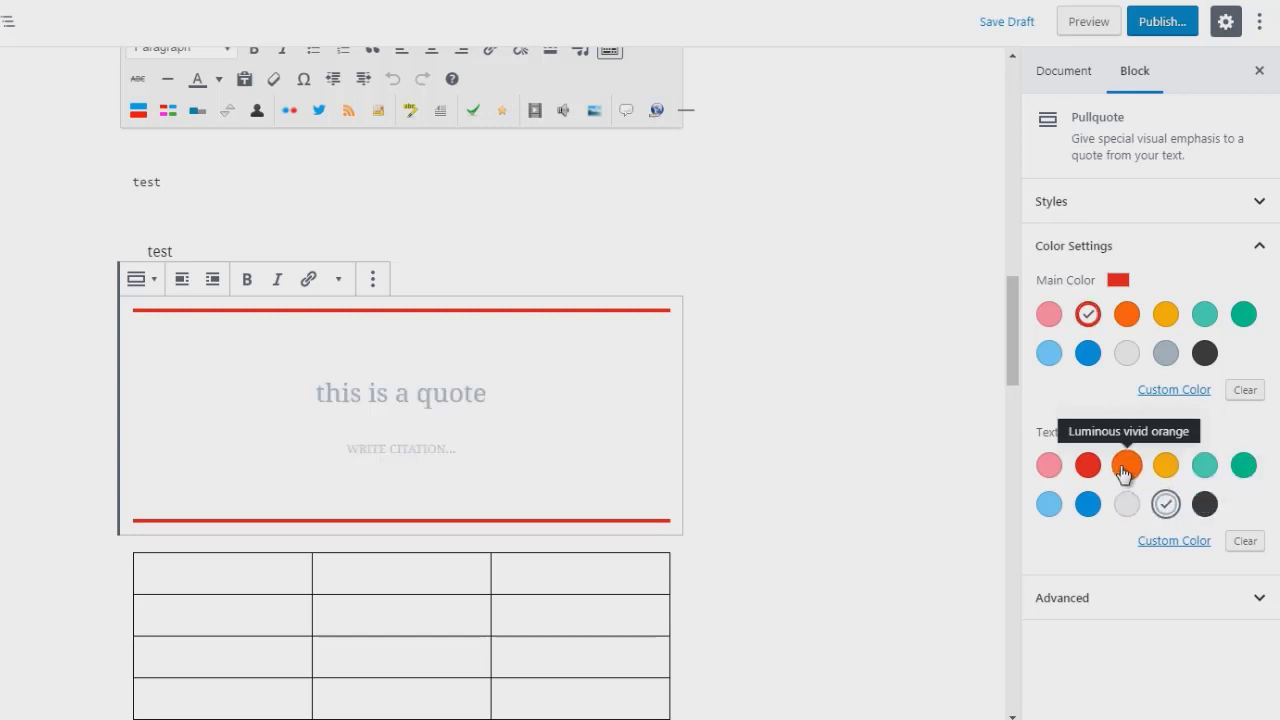
pyautogui.click(1124, 470)
pyautogui.click(1254, 476)
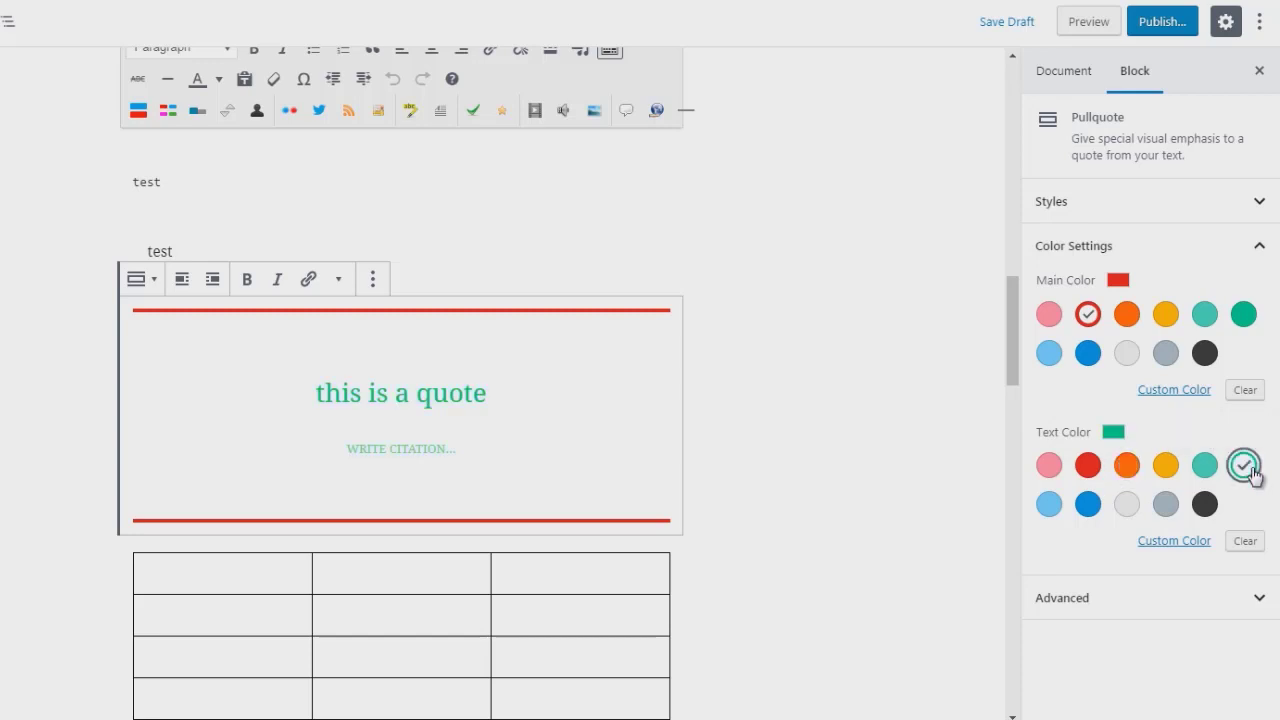
# Step: Set the pullquote's main colour to green and its text colour to blue
pyautogui.click(1241, 318)
pyautogui.click(1090, 470)
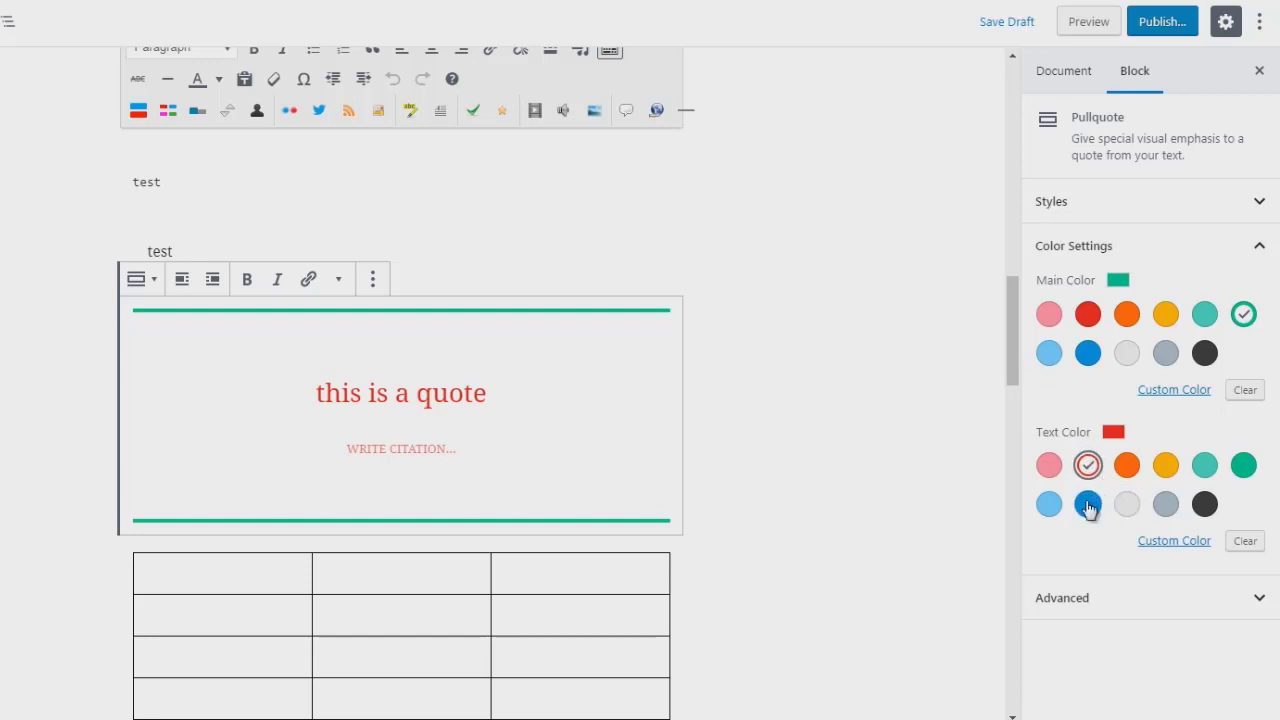
pyautogui.click(1088, 505)
pyautogui.moveTo(1013, 308); pyautogui.dragTo(1016, 328)
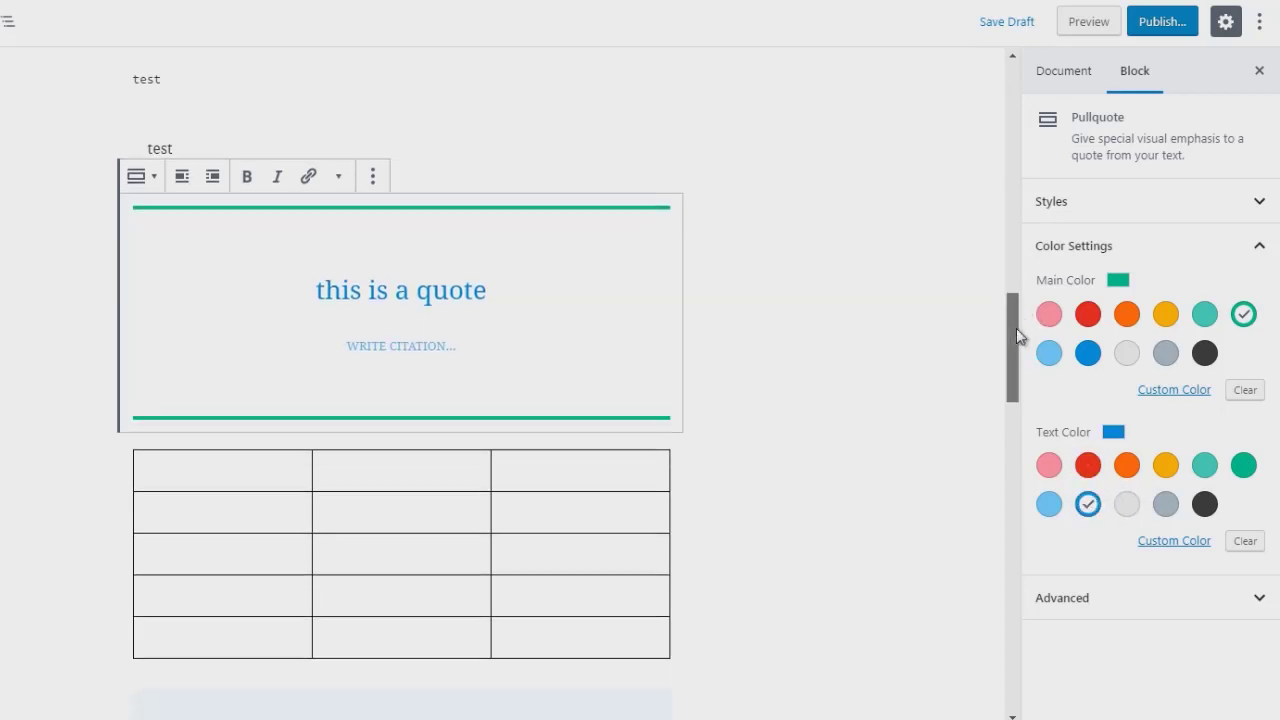